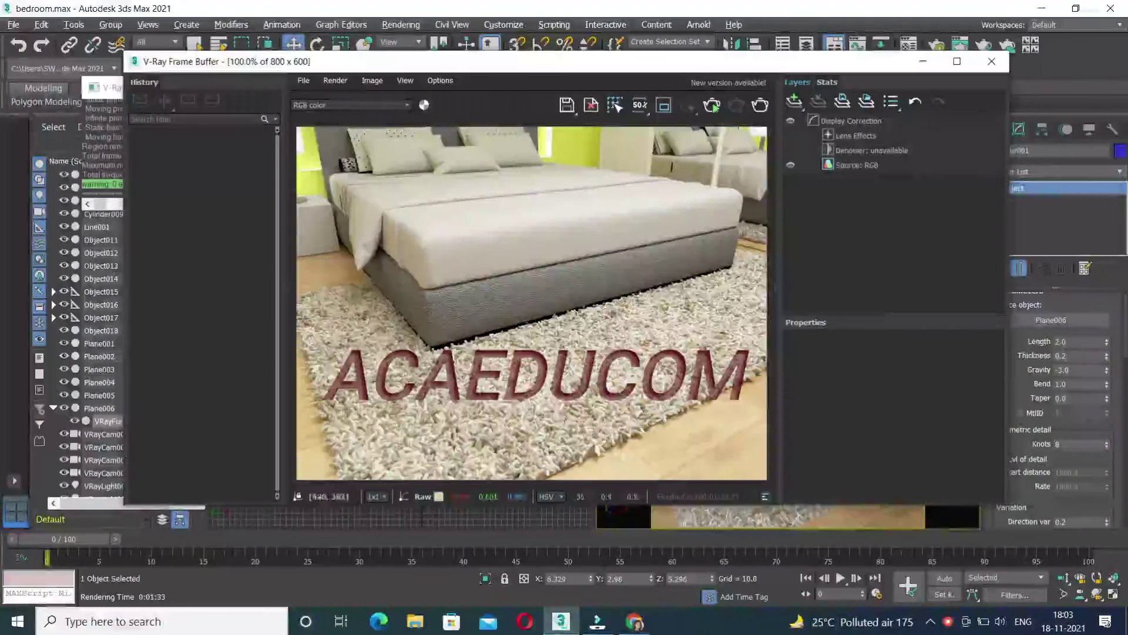
Step: Close the V-Ray Frame Buffer window showing the rendered bedroom image
click(991, 62)
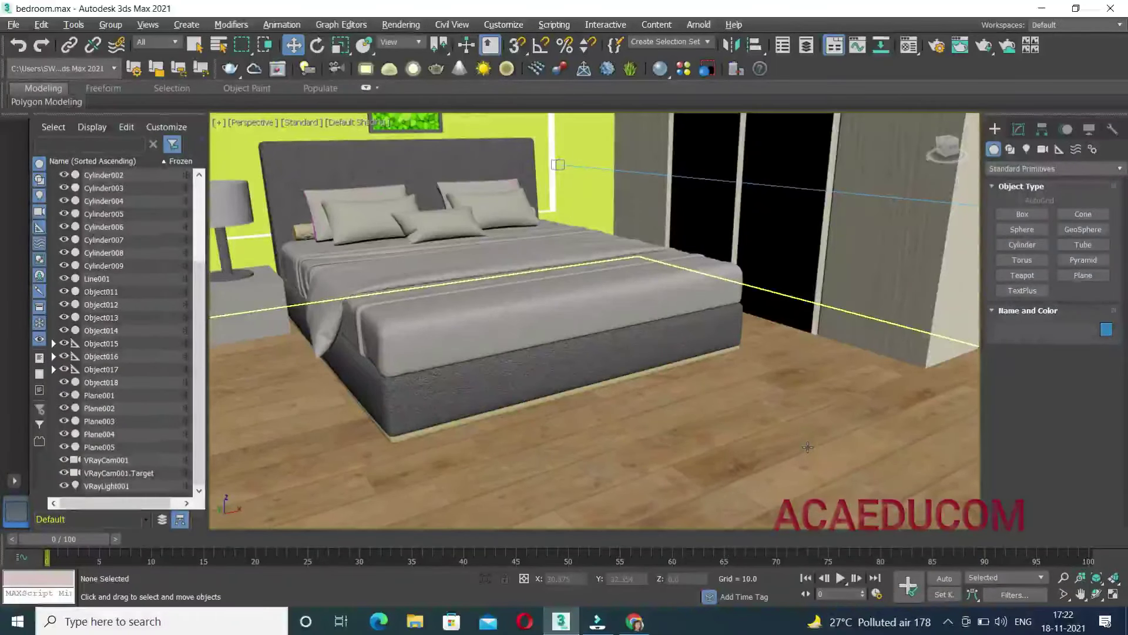
Step: Restore the four views and draw a 70.201 × 113.153 plane under the bed in Top view
key(alt+w)
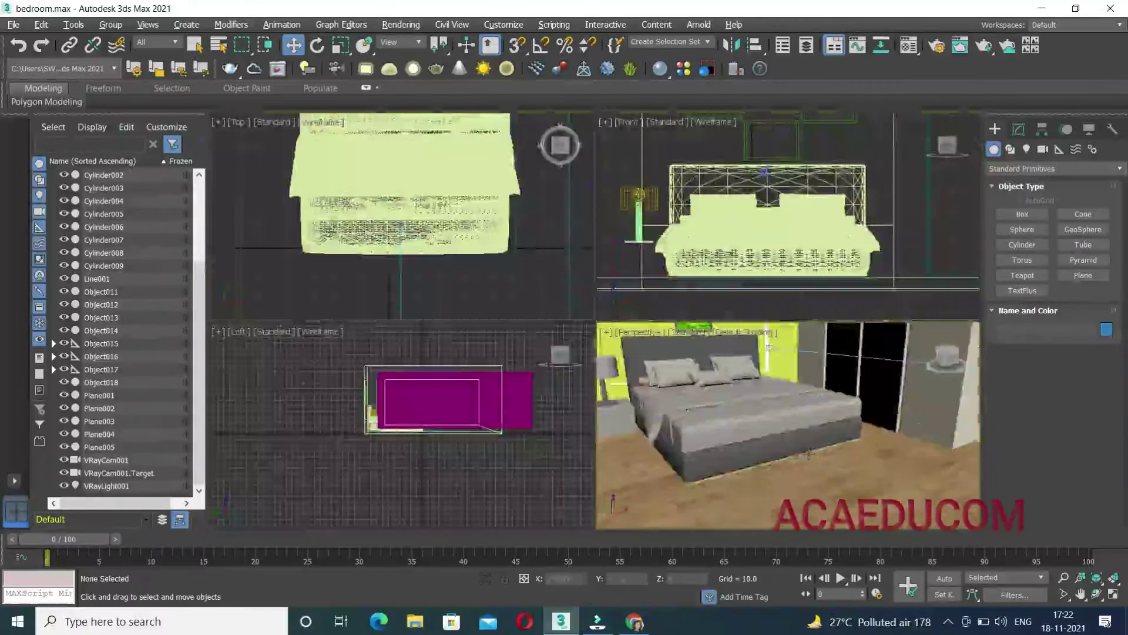
click(1084, 275)
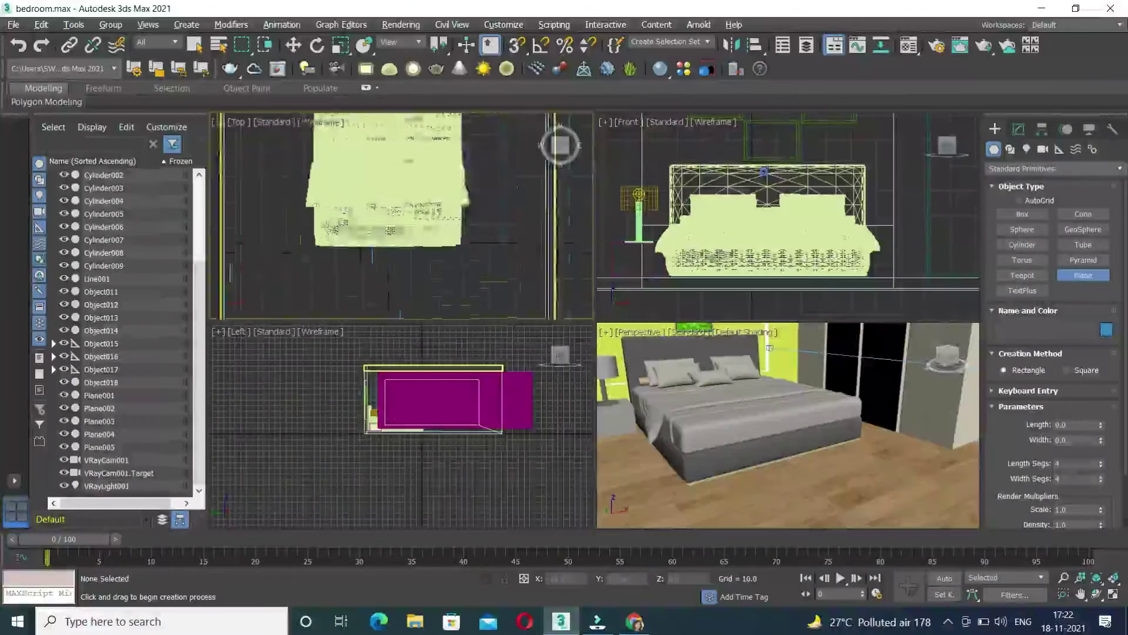
scroll(307, 192, down, 2)
drag(303, 177, 447, 265)
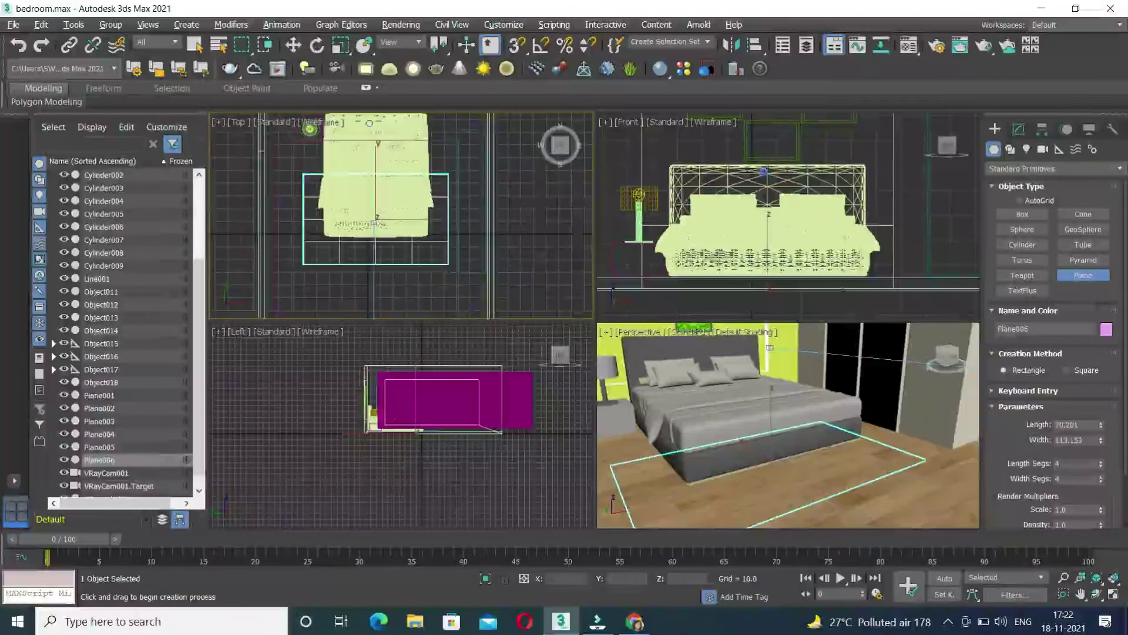
Step: Raise the plane slightly above the floor in Front view, then maximize the Perspective view
middle_drag(860, 282, 903, 276)
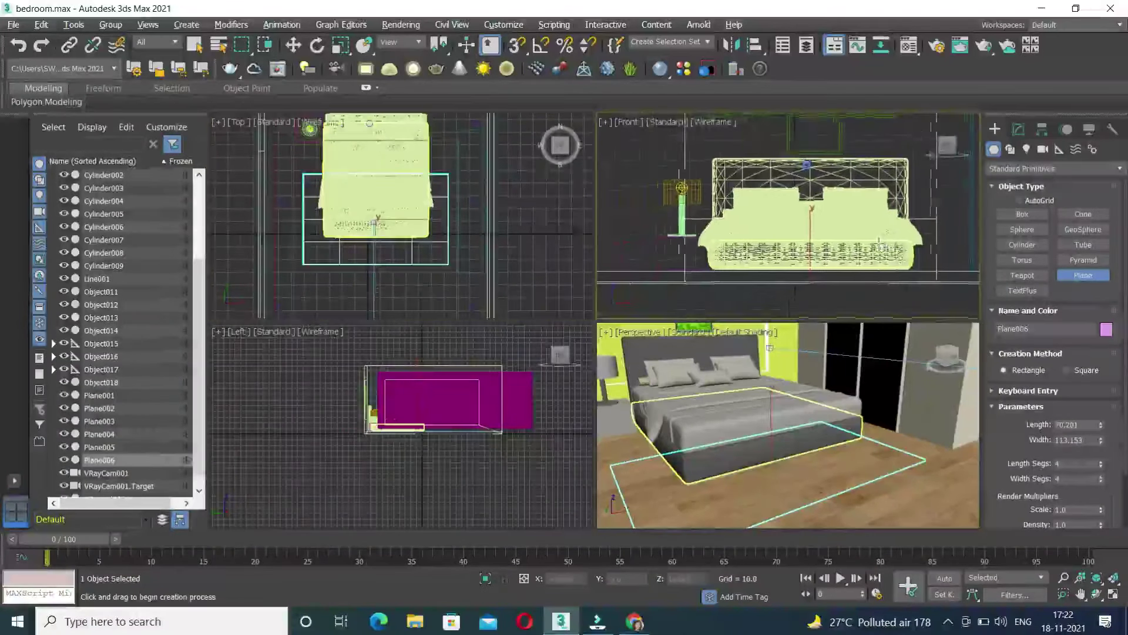
key(w)
drag(810, 253, 810, 238)
click(772, 430)
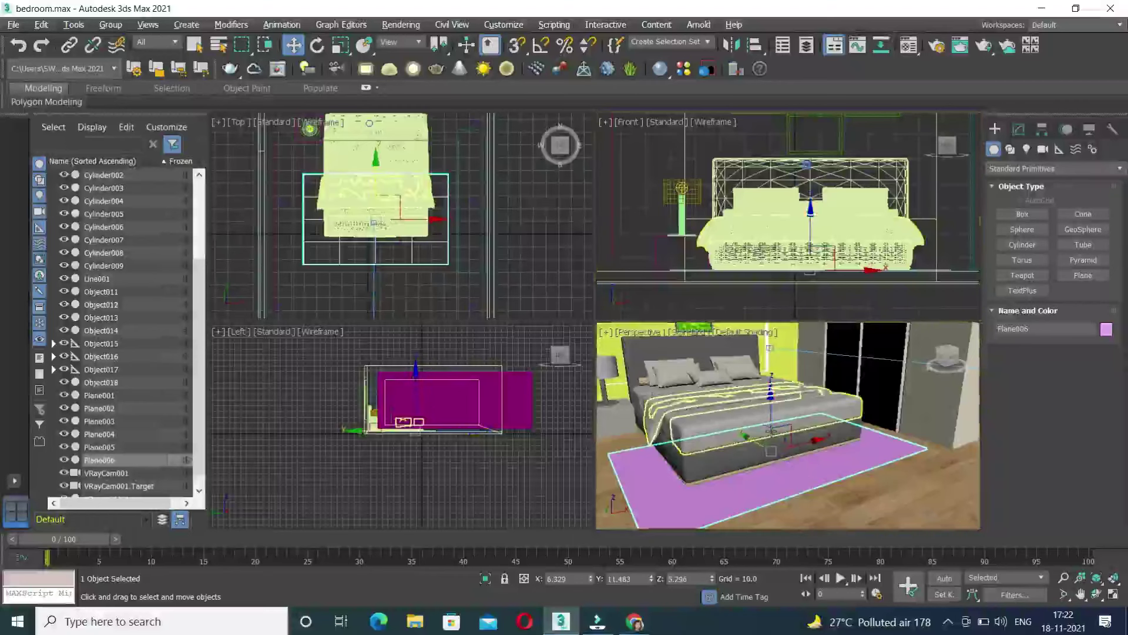
key(alt+w)
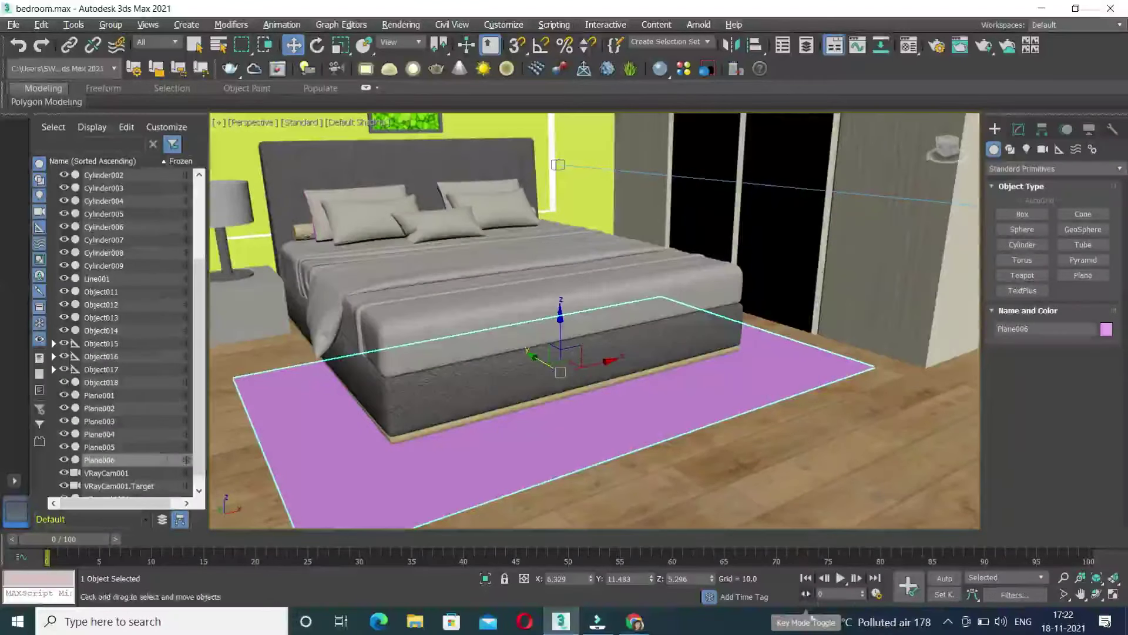
Step: In Chrome, run a Google search for 'rug texture seamless' from the search suggestions
click(634, 621)
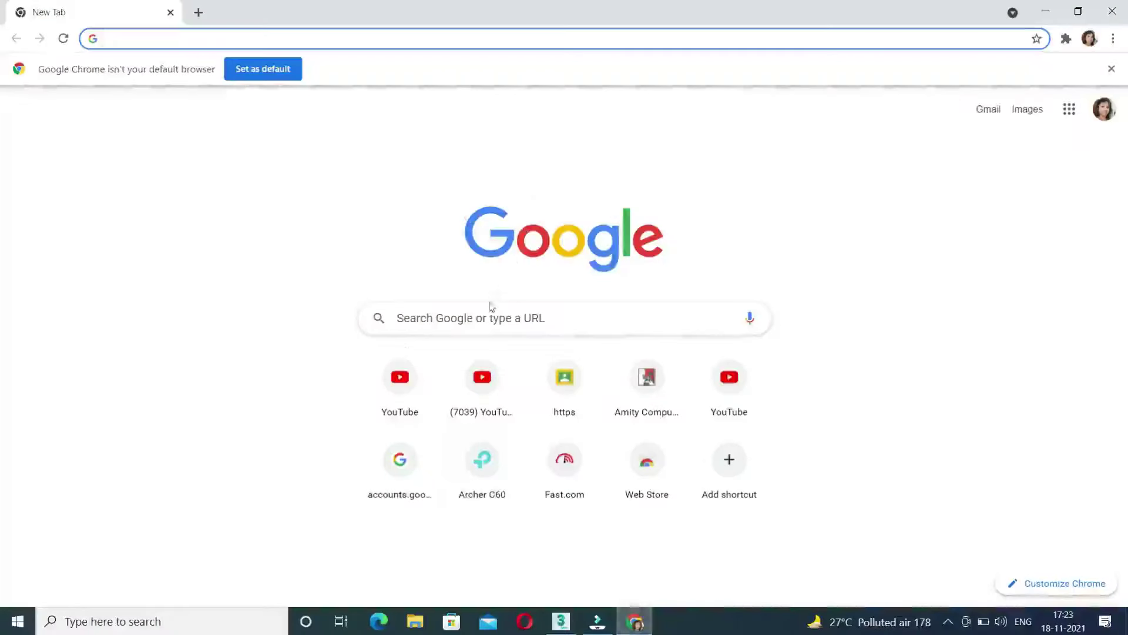
click(484, 318)
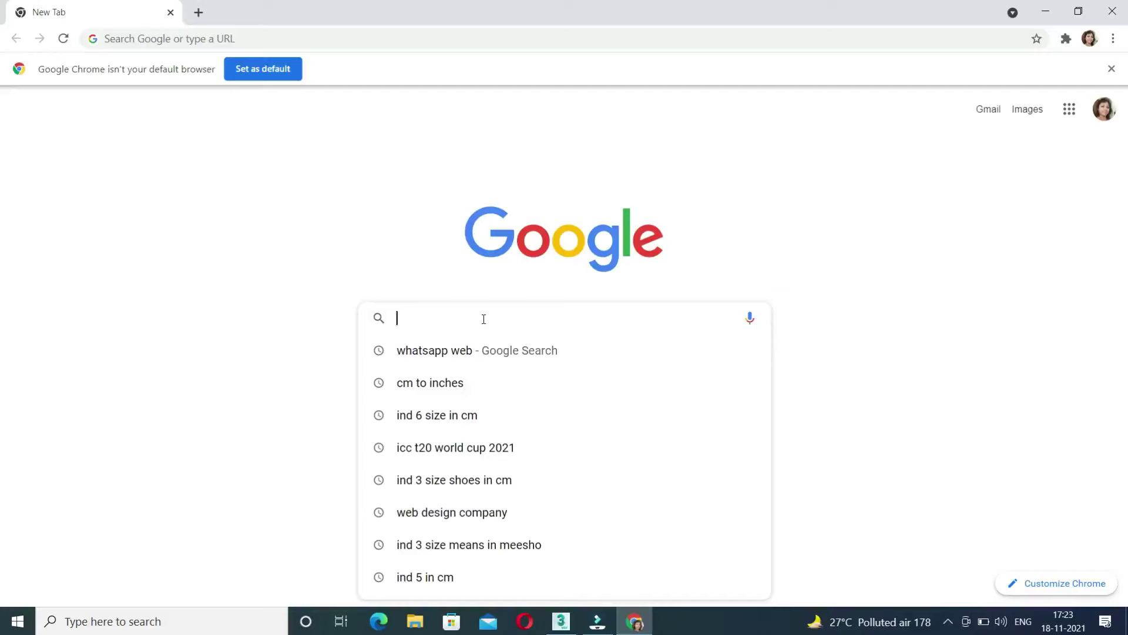
text(rug)
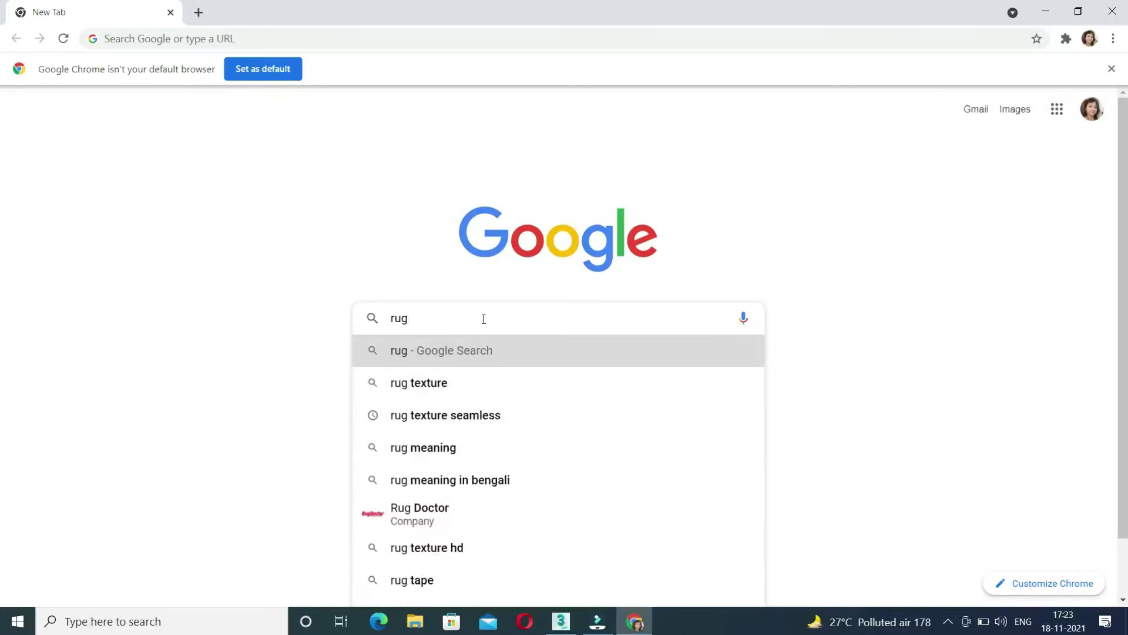
text(a)
key(BackSpace)
key(BackSpace)
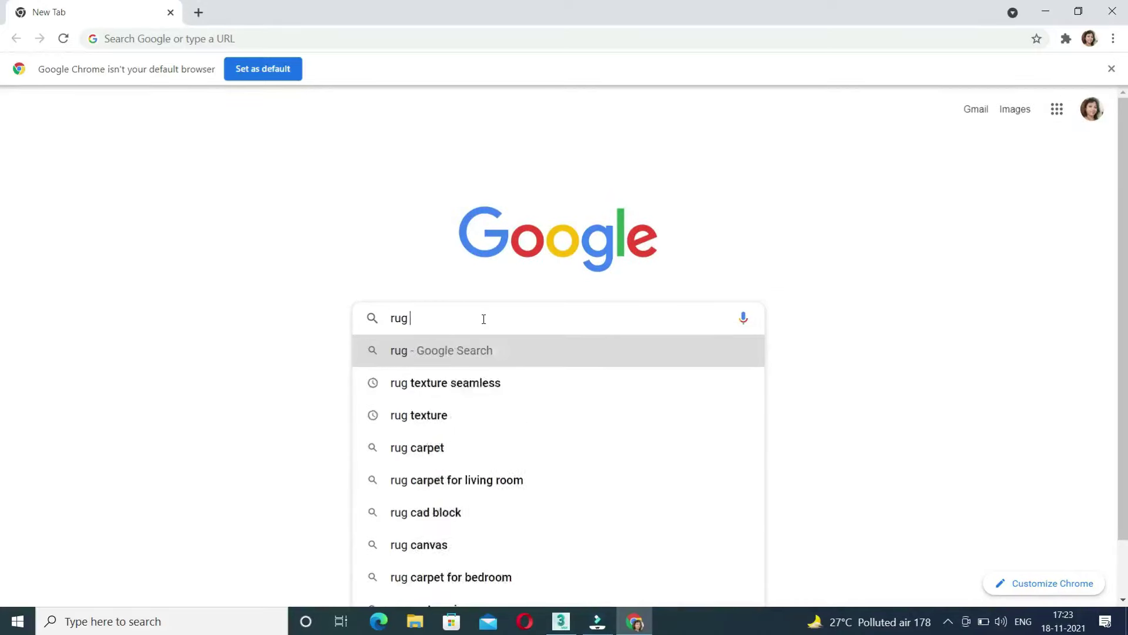
text(text)
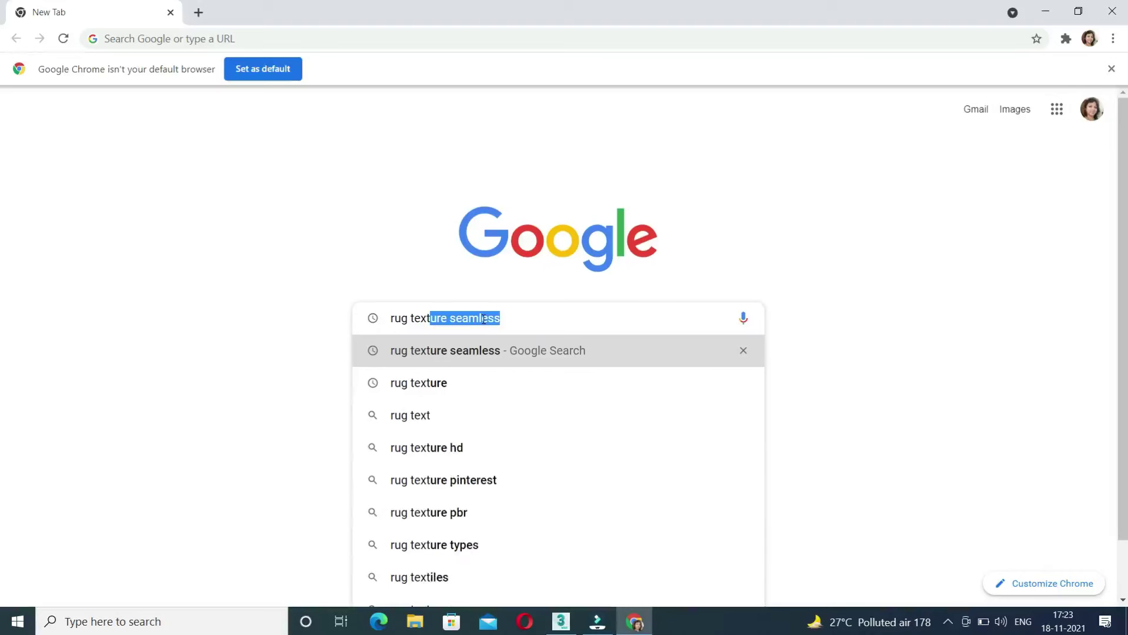
click(508, 360)
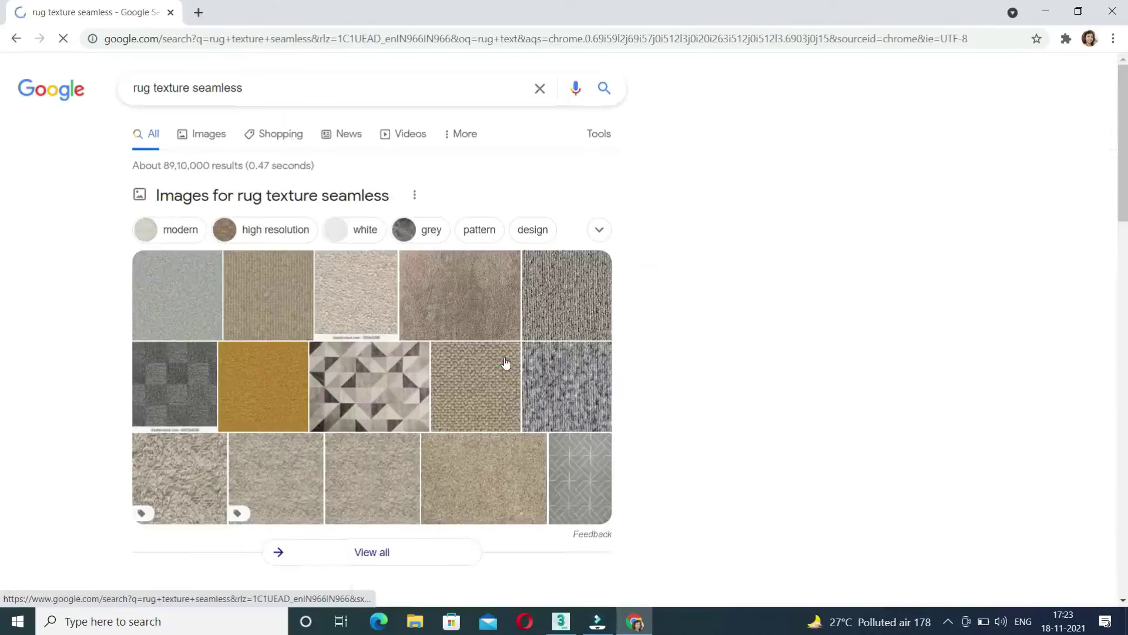
Step: Show the image results and preview the iStock 'Seamless Carpet Texture Stock' image
click(213, 135)
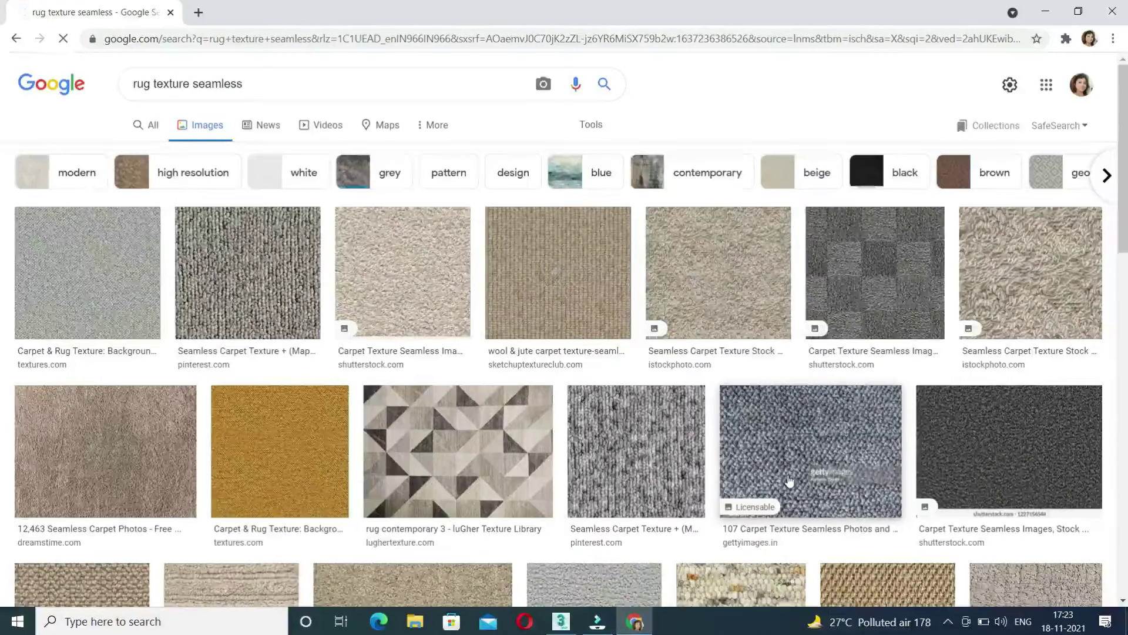
mouse_move(714, 269)
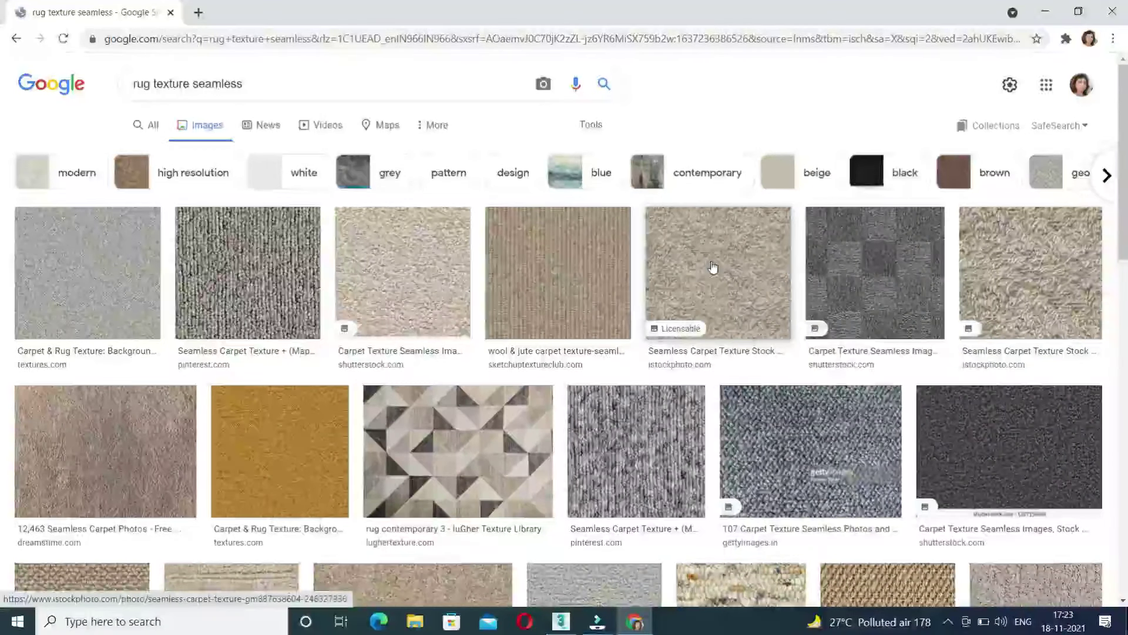
click(875, 263)
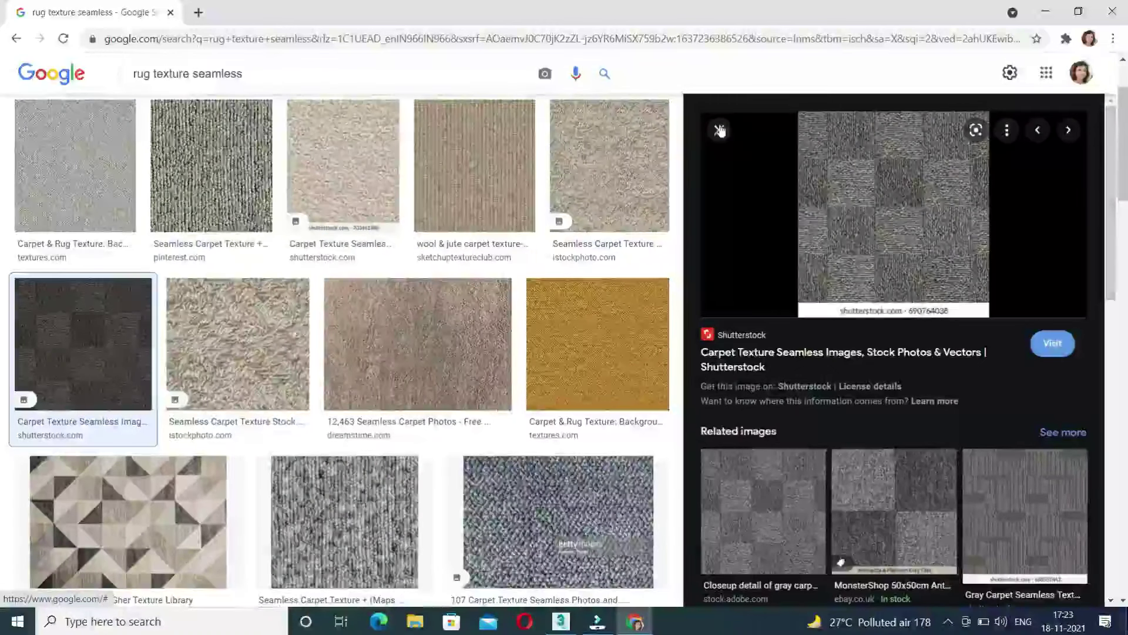
click(268, 314)
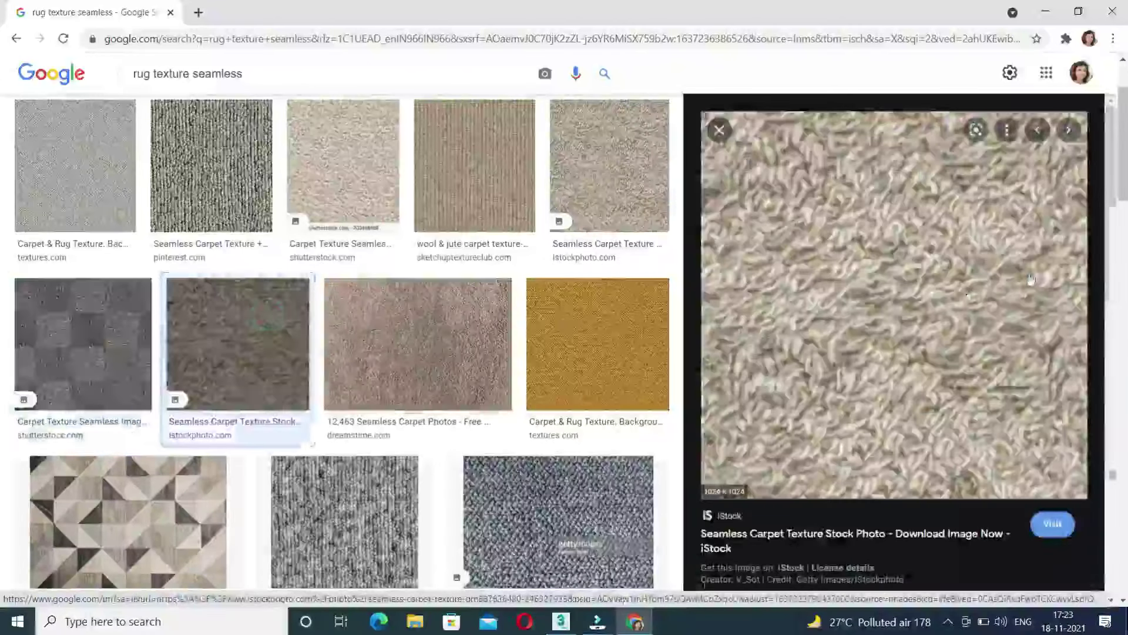
Step: Save the previewed carpet image as 'carpet 1.jpg' in D:\3ds max\material
right_click(864, 275)
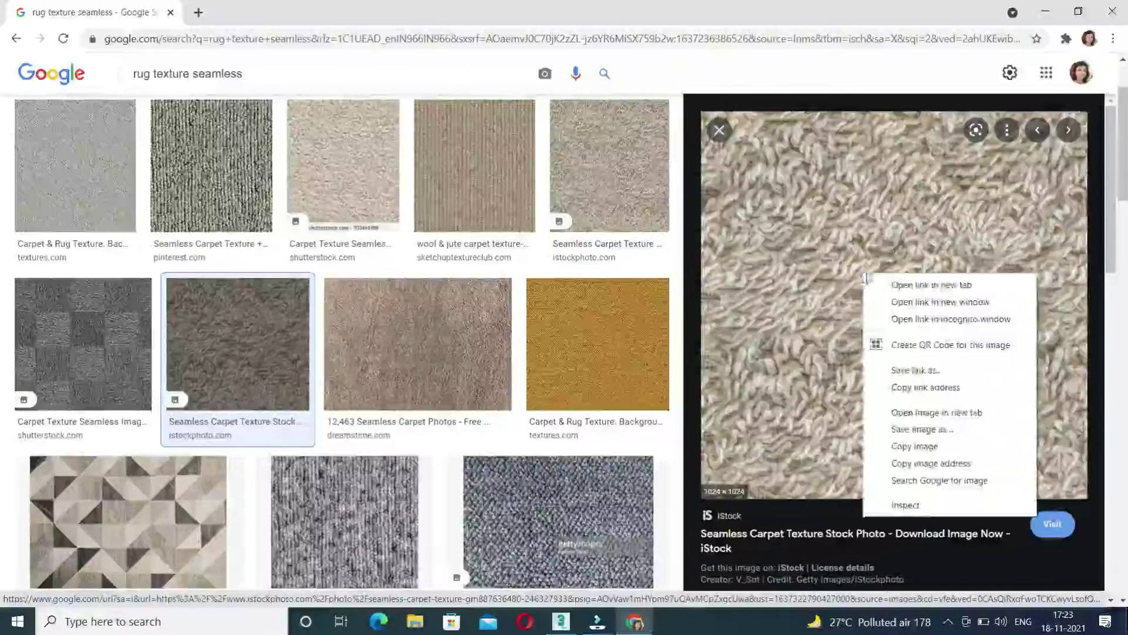
click(919, 433)
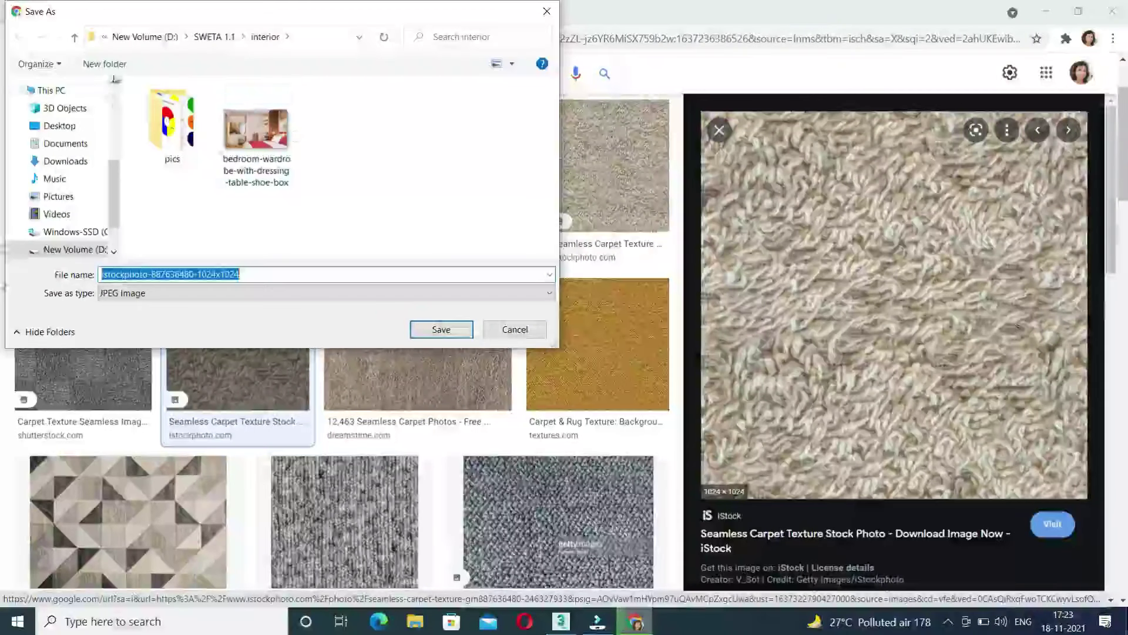
click(144, 39)
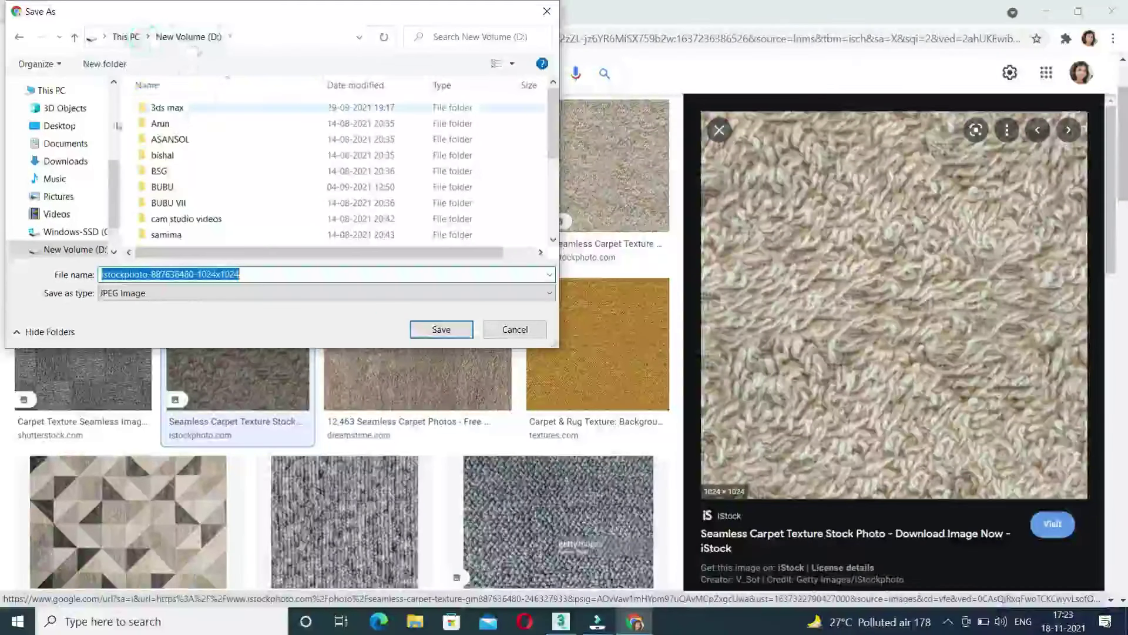
double_click(166, 109)
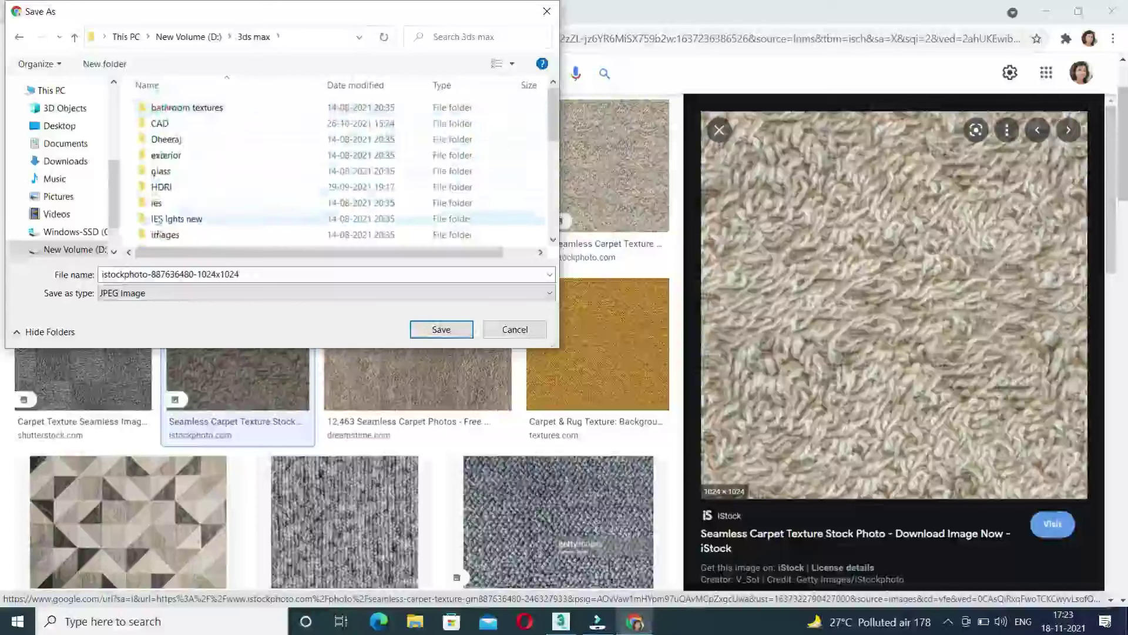
scroll(172, 189, down, 2)
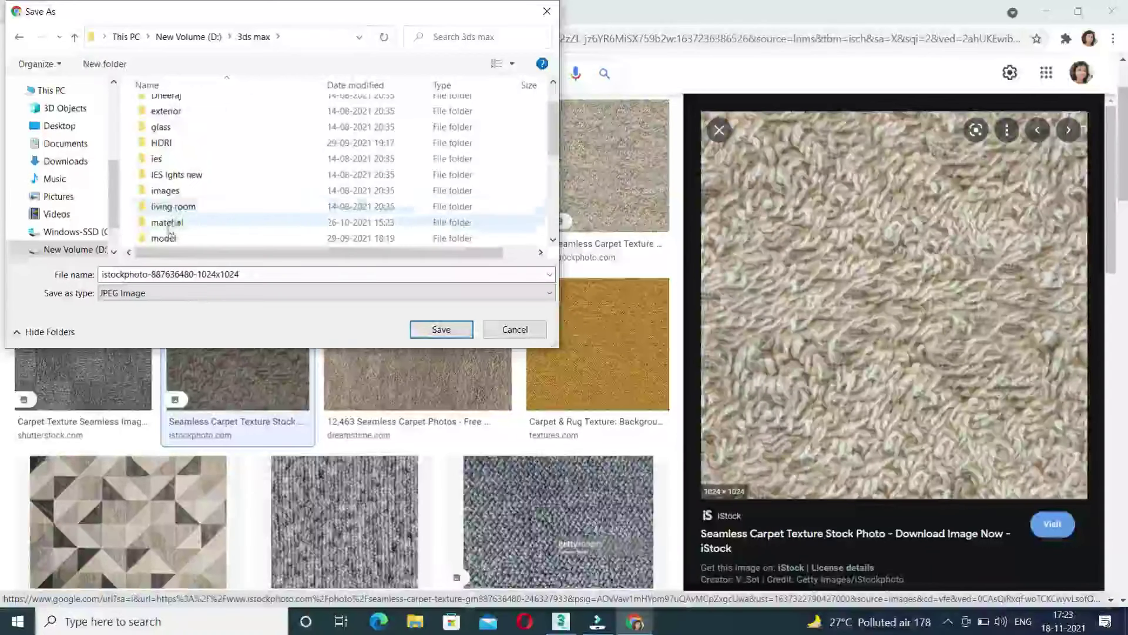
double_click(229, 222)
double_click(254, 274)
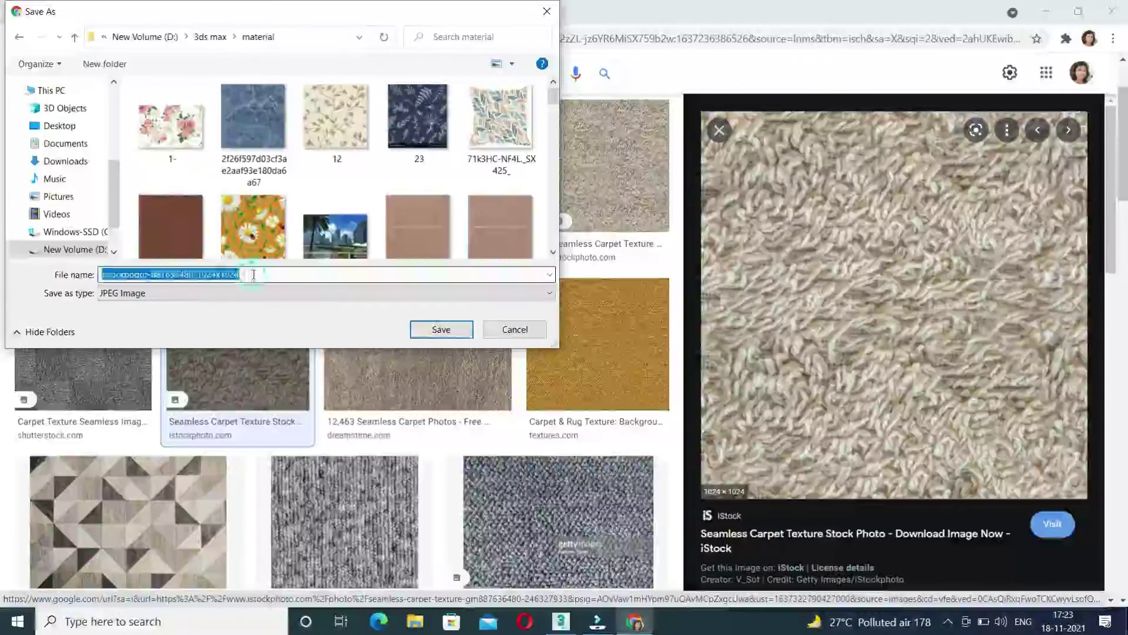
text(carpet)
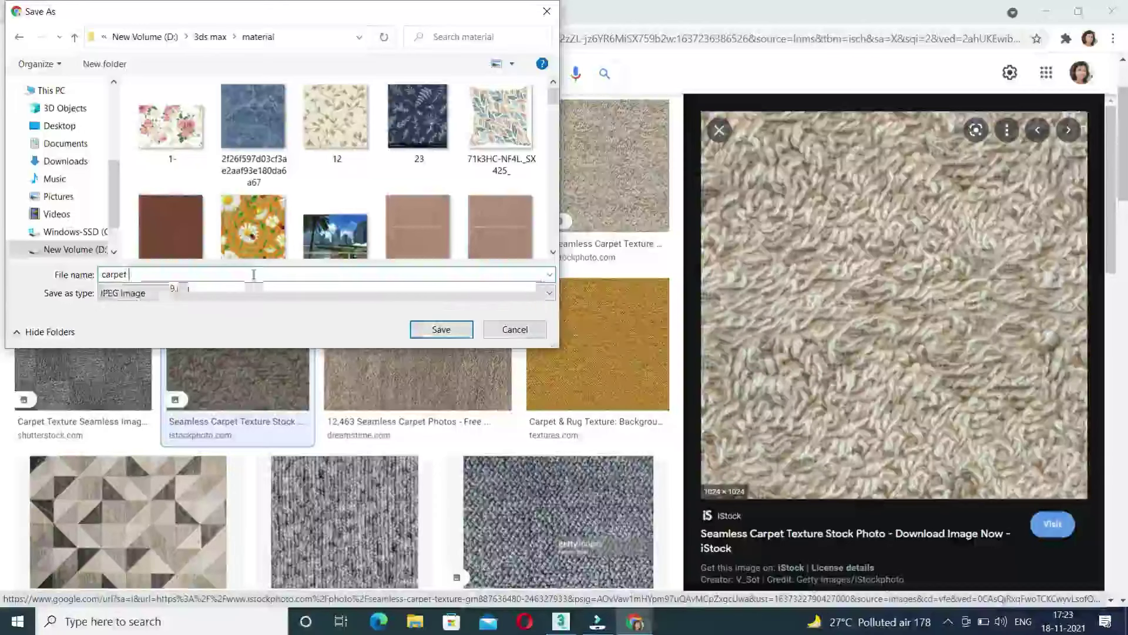
text( 1)
click(439, 330)
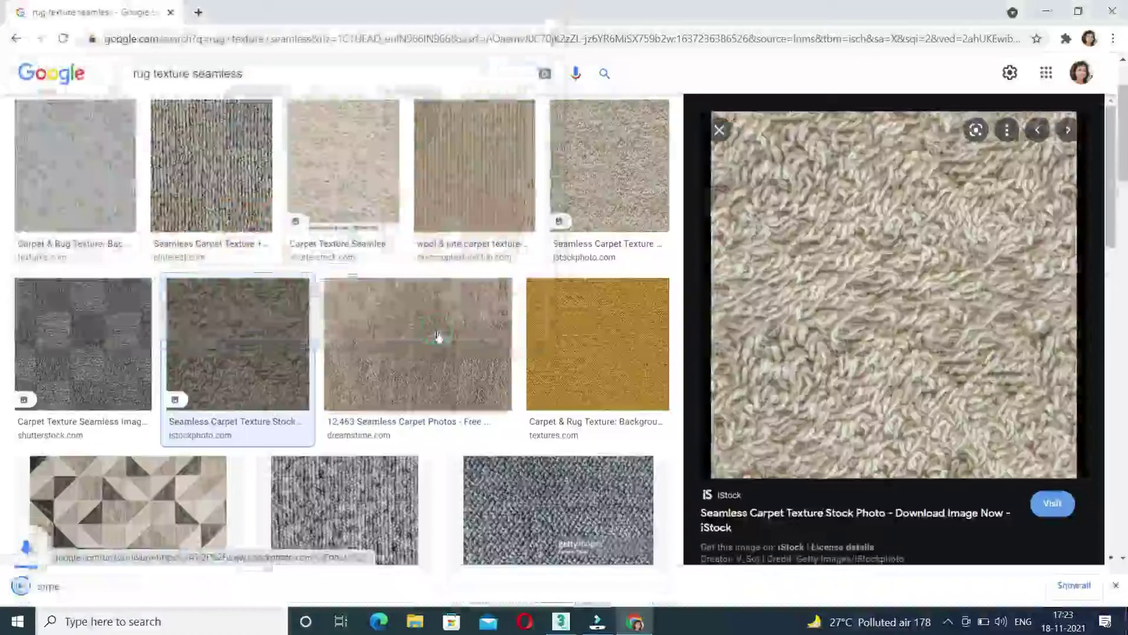
Step: Back in 3ds Max, open the Material Editor and reset all its material slots
click(562, 621)
key(m)
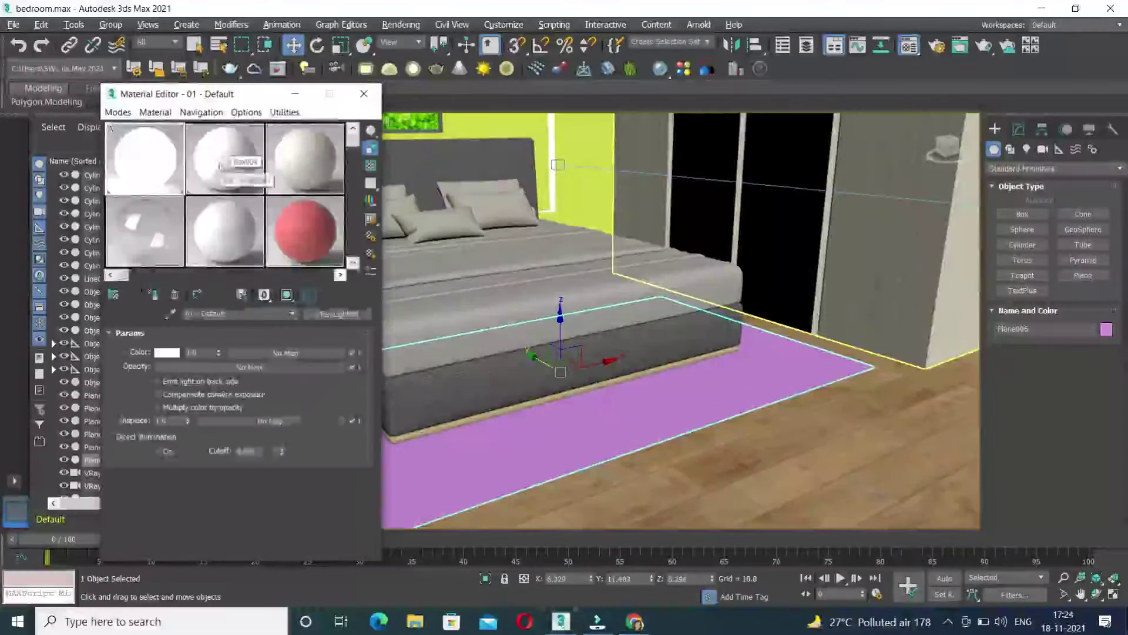
click(221, 173)
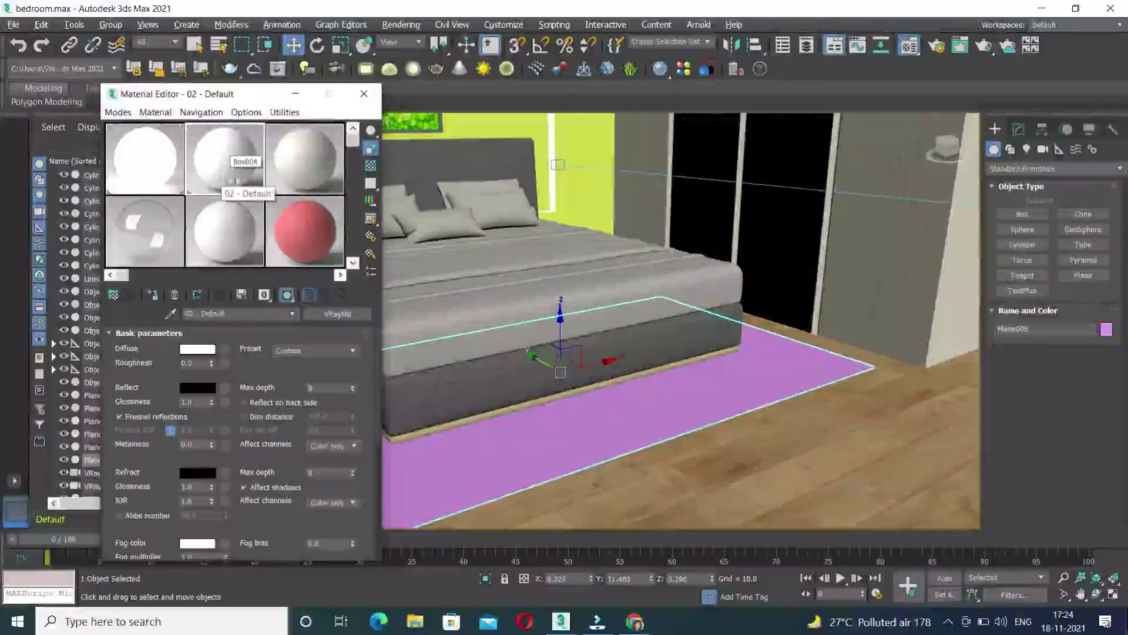
click(285, 112)
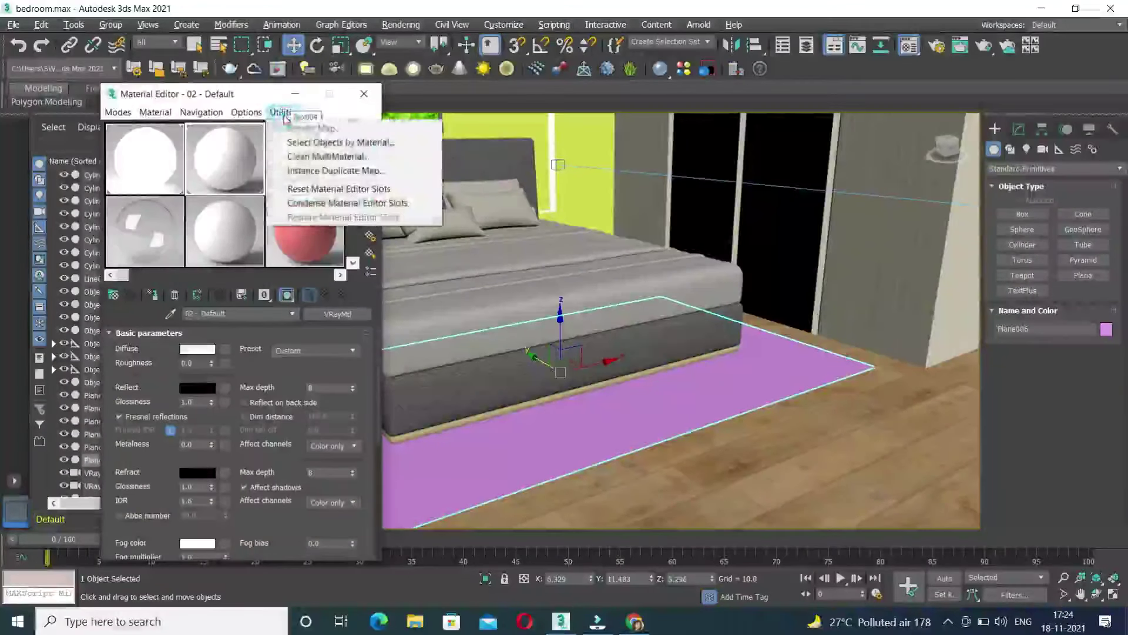
click(315, 193)
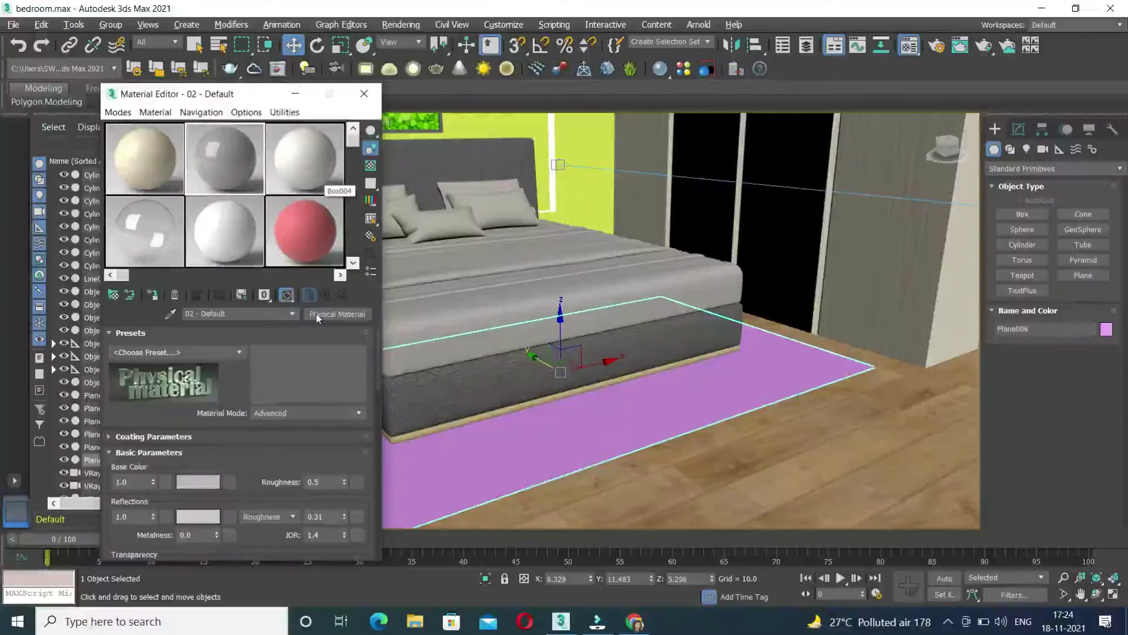
Step: Change the 01 - Default material in slot 01 to a VRayMtl
click(144, 159)
click(333, 314)
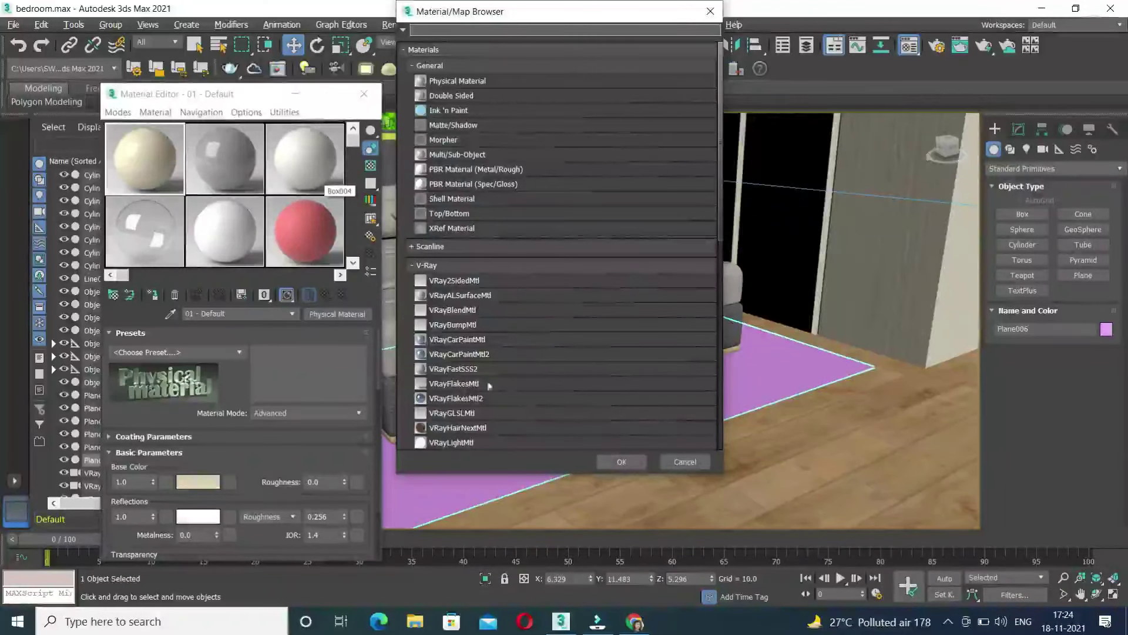
scroll(718, 232, down, 2)
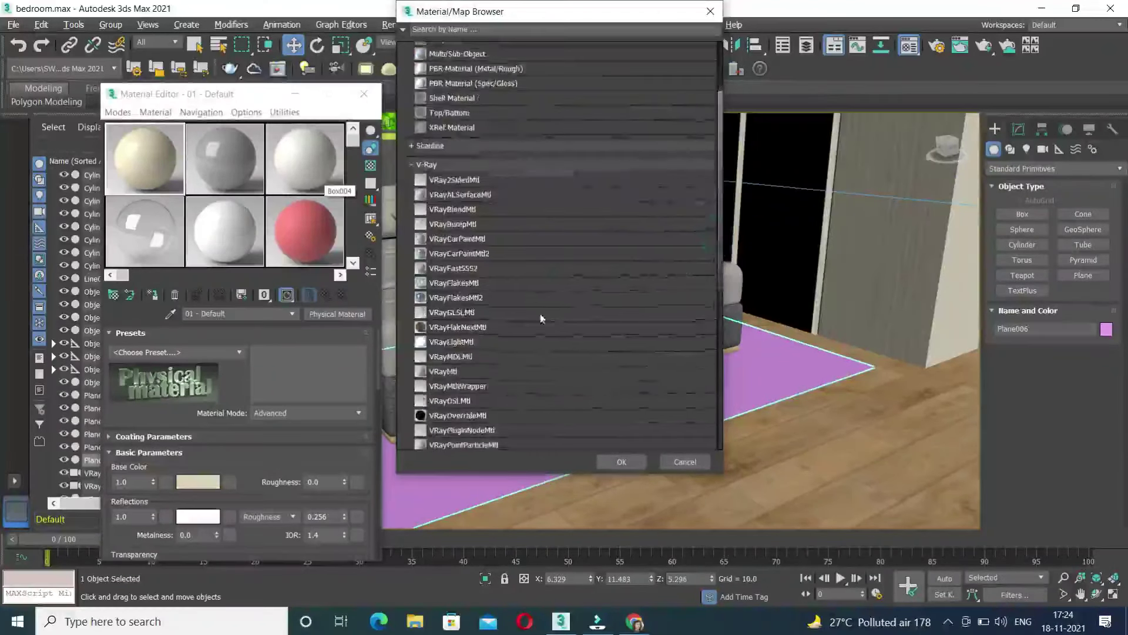
click(458, 372)
click(621, 461)
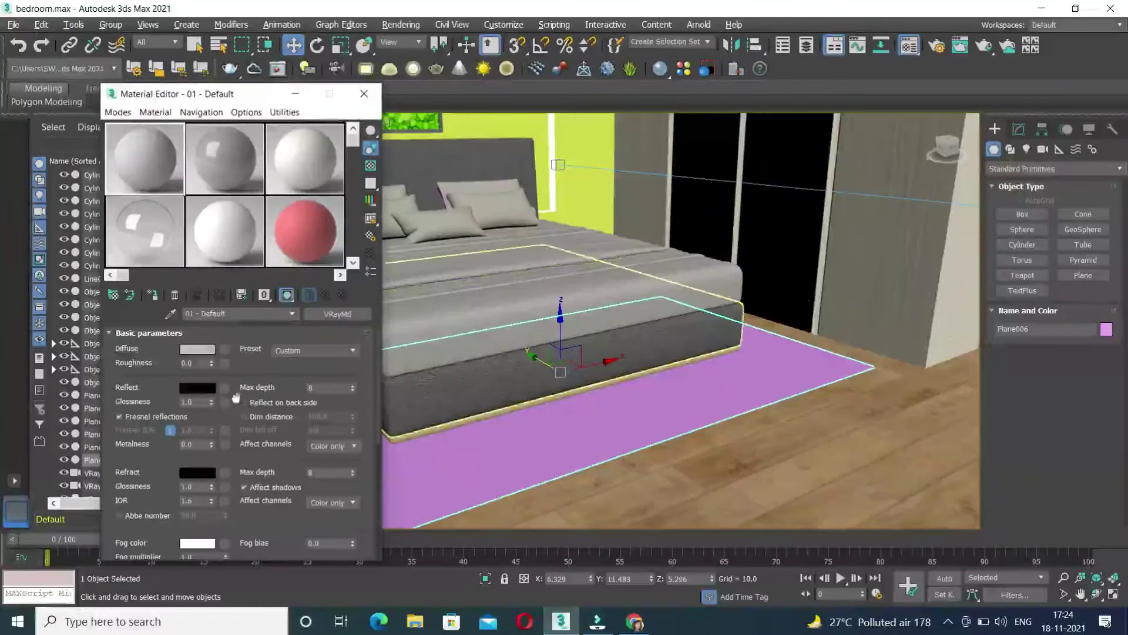
Step: Add a Bitmap Lookup map to the material's map slot
click(226, 351)
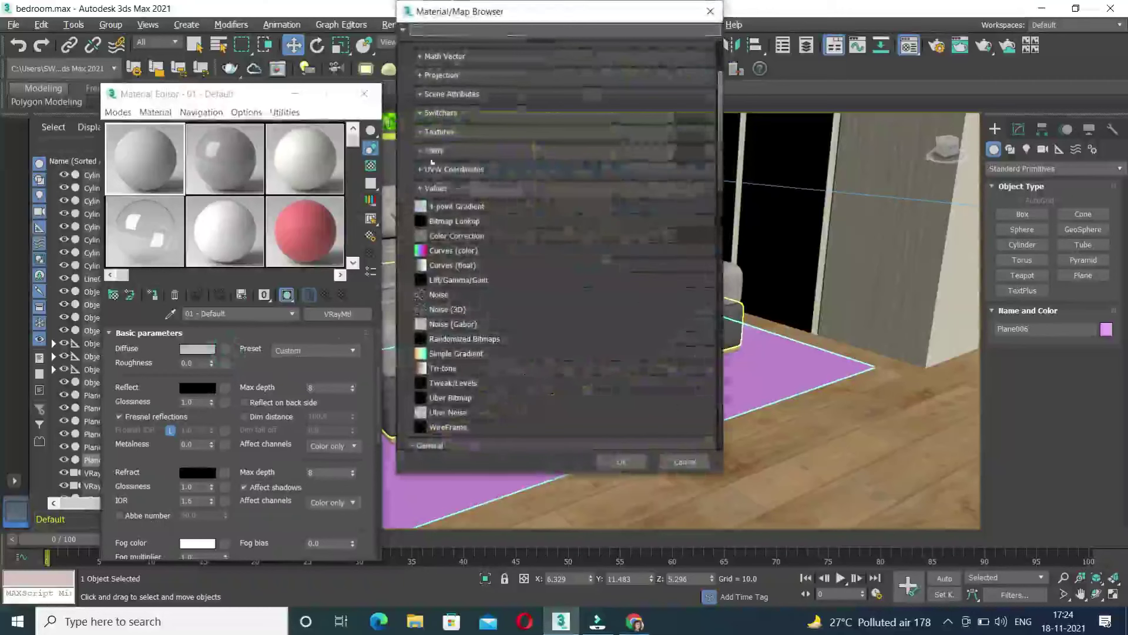
click(462, 225)
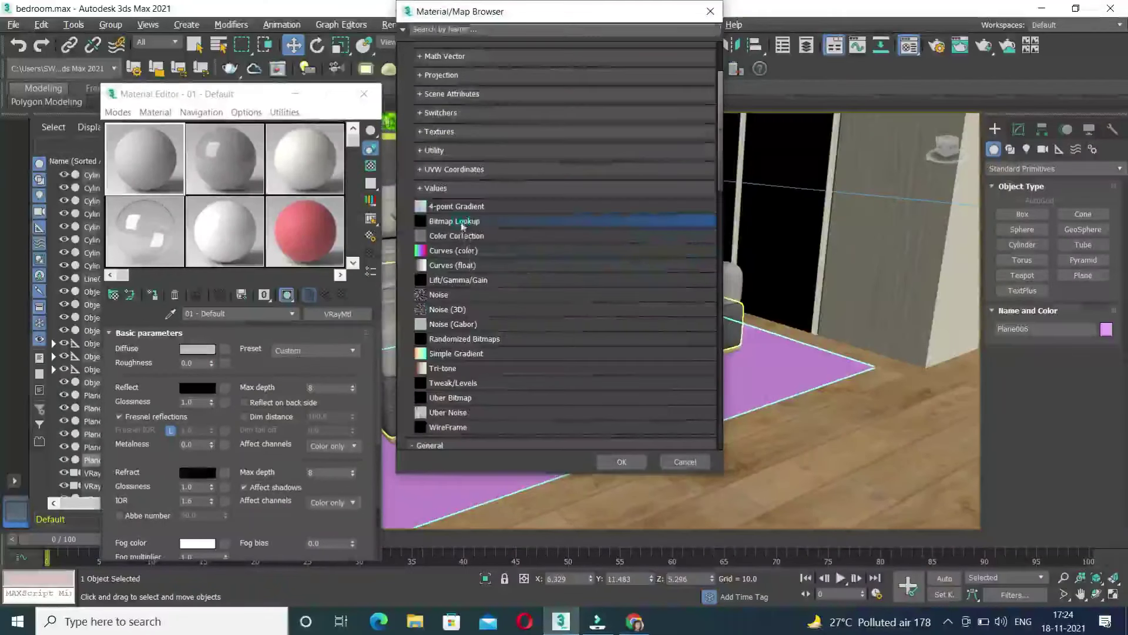
double_click(460, 224)
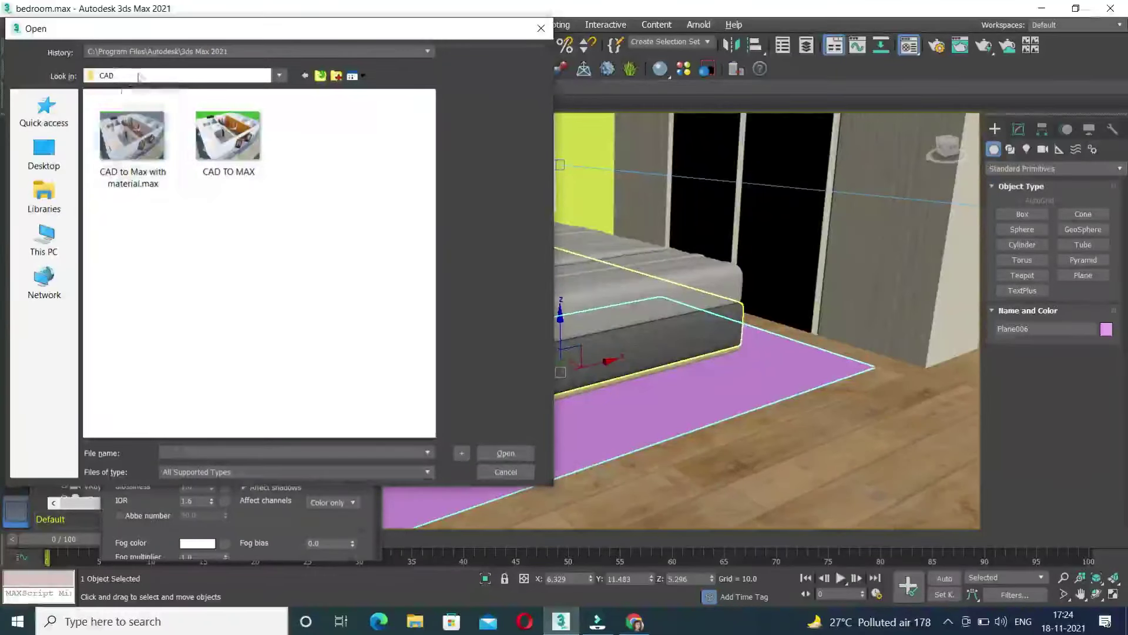
Step: Load carpet 1.jpg from D:\3ds max\material as the bitmap image
click(279, 76)
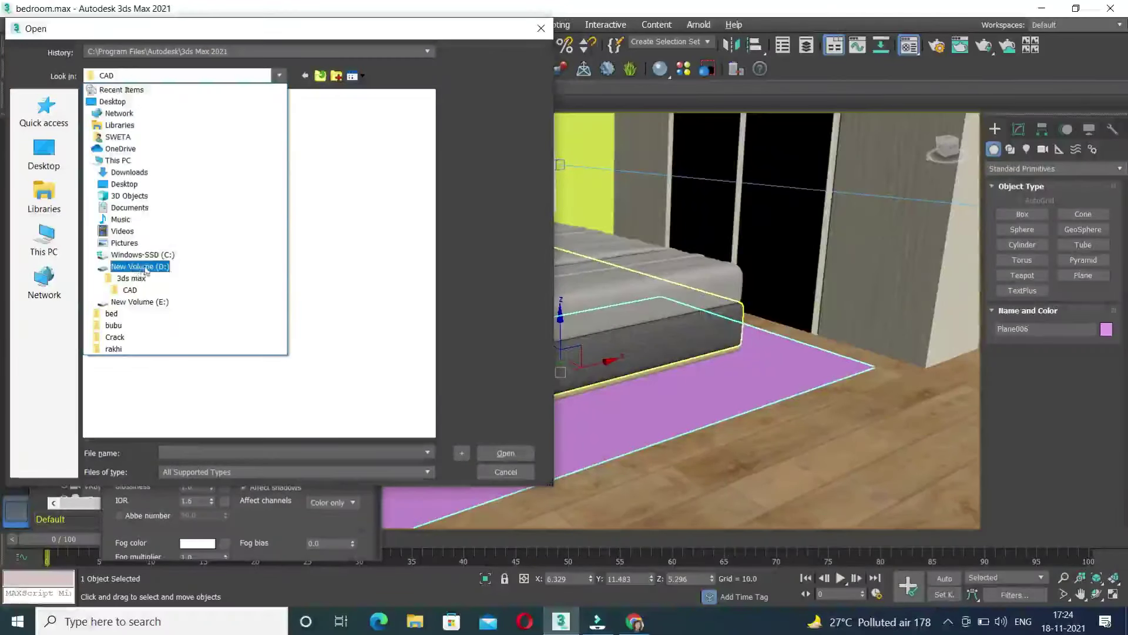
click(146, 268)
double_click(115, 111)
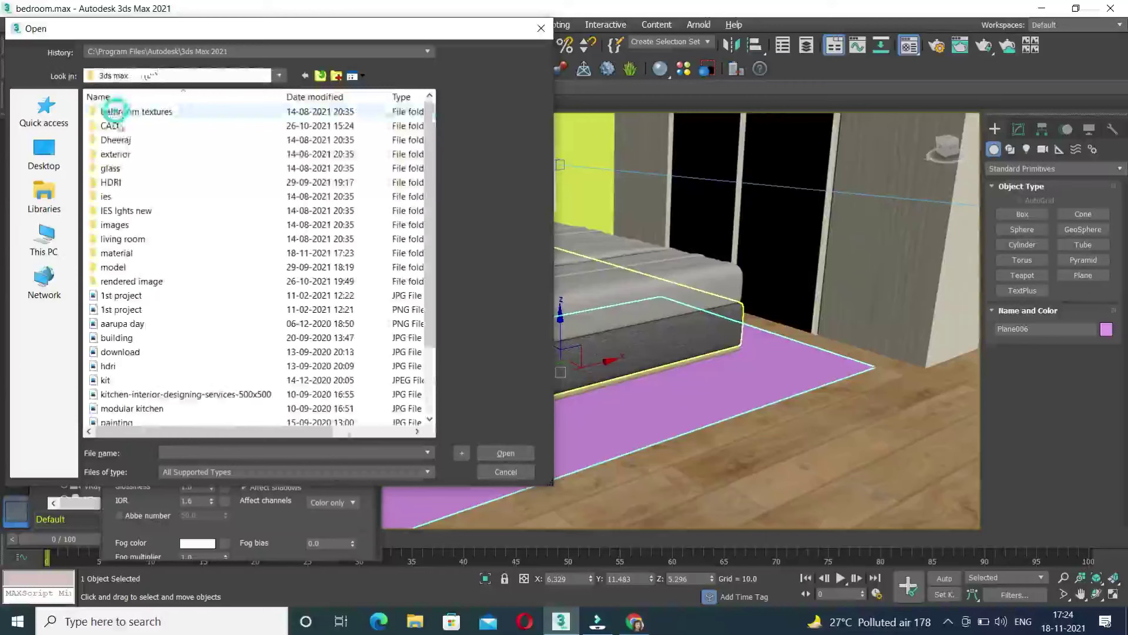
double_click(113, 254)
click(130, 247)
scroll(130, 246, down, 2)
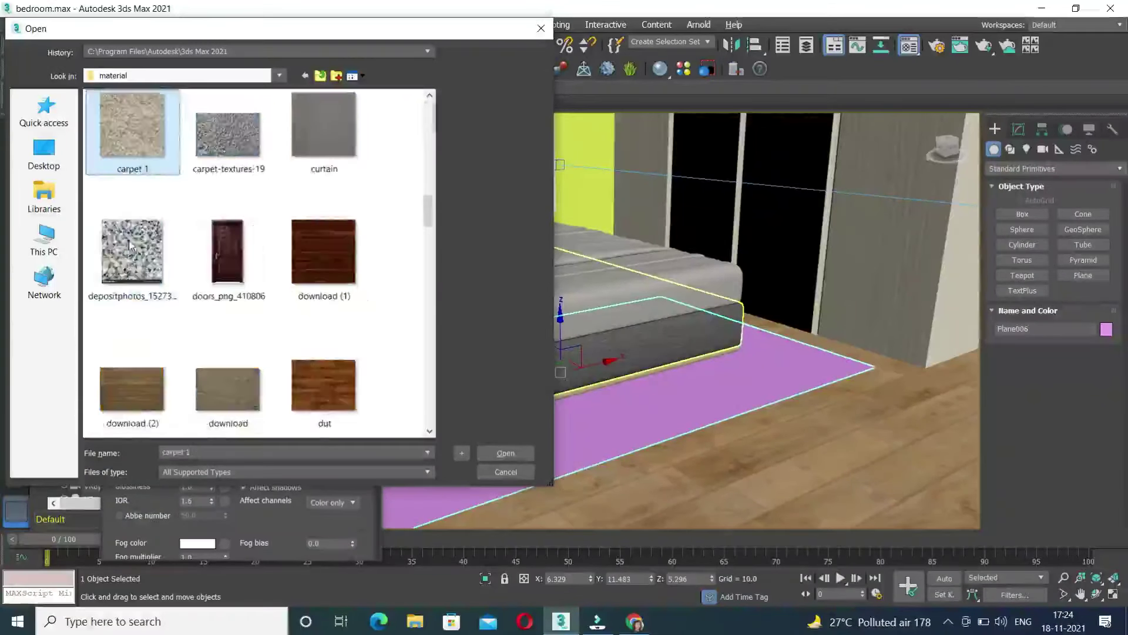
double_click(151, 145)
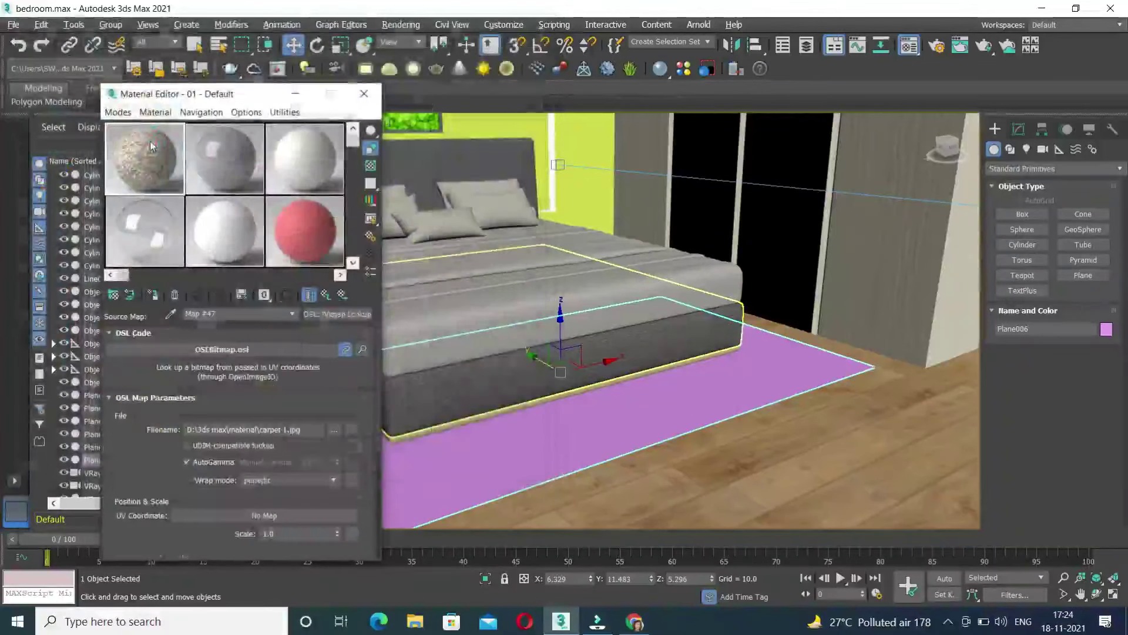
Step: Assign the material to the rug plane under the new name 'carpet' and close the Material Editor
click(575, 422)
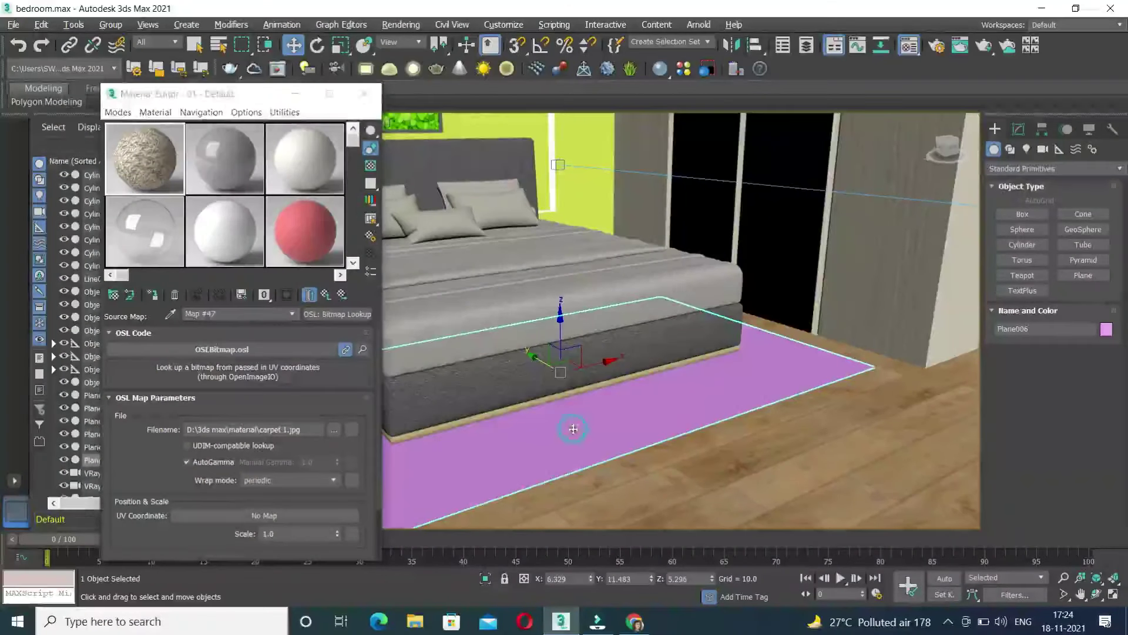
click(154, 296)
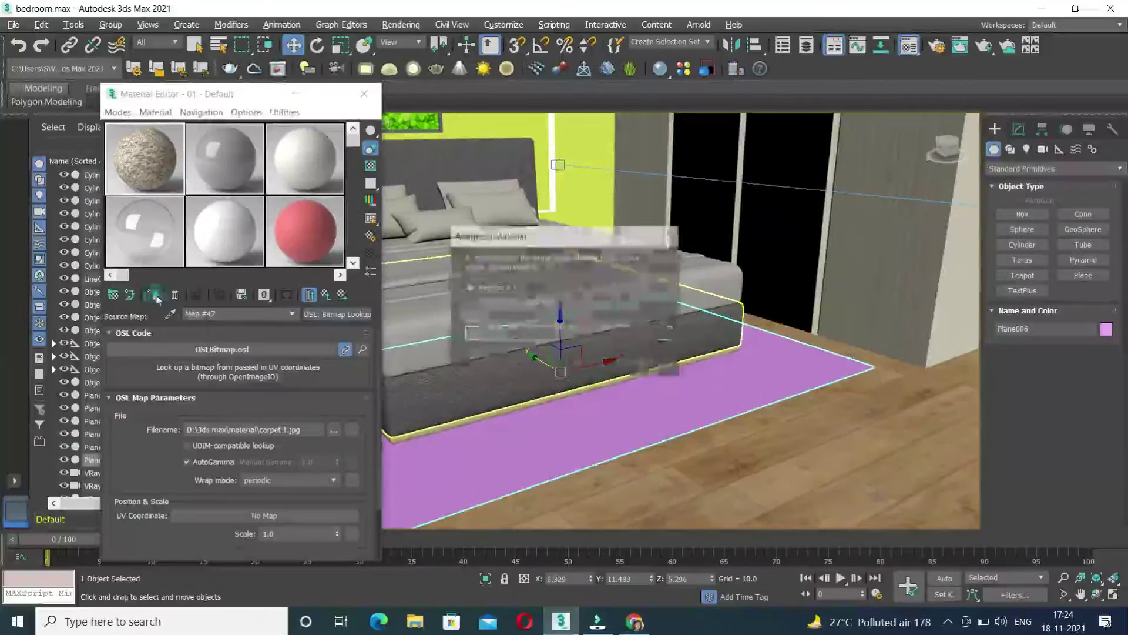
click(509, 304)
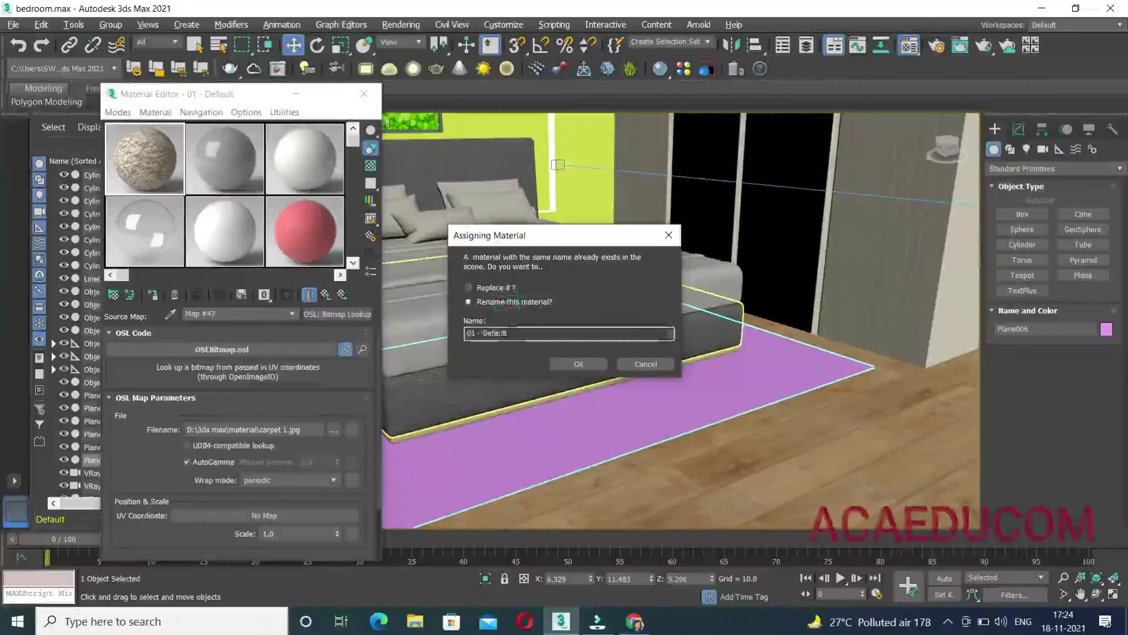
text(carpet)
click(578, 364)
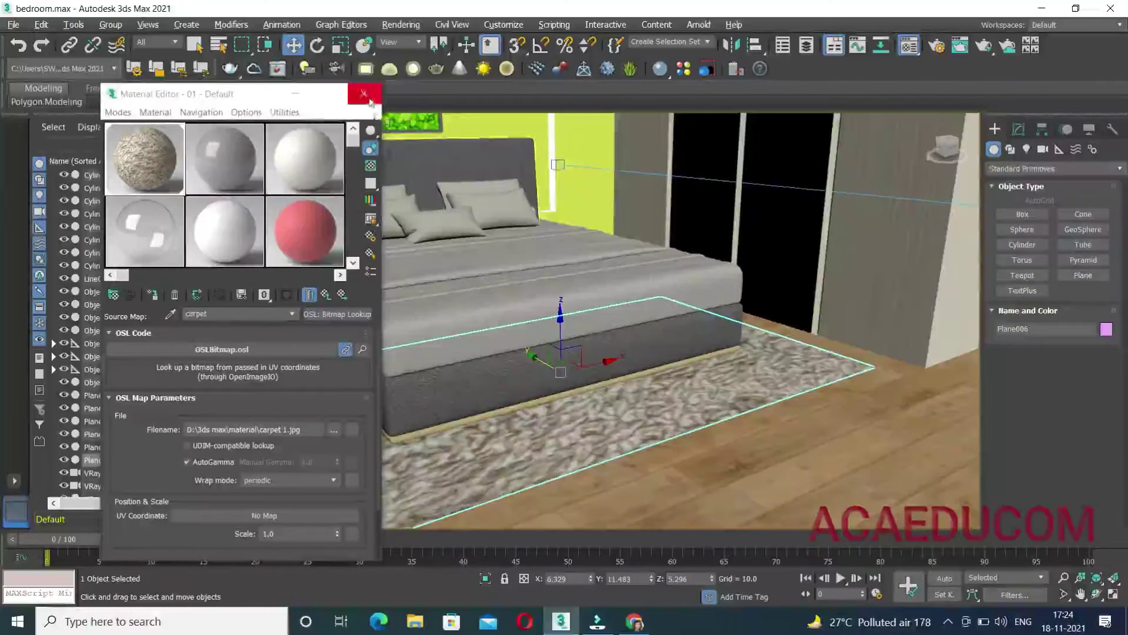
click(370, 102)
Step: Add a Box UVW Map modifier to Plane006, shrinking it to 56.863 × 30.551
click(1019, 129)
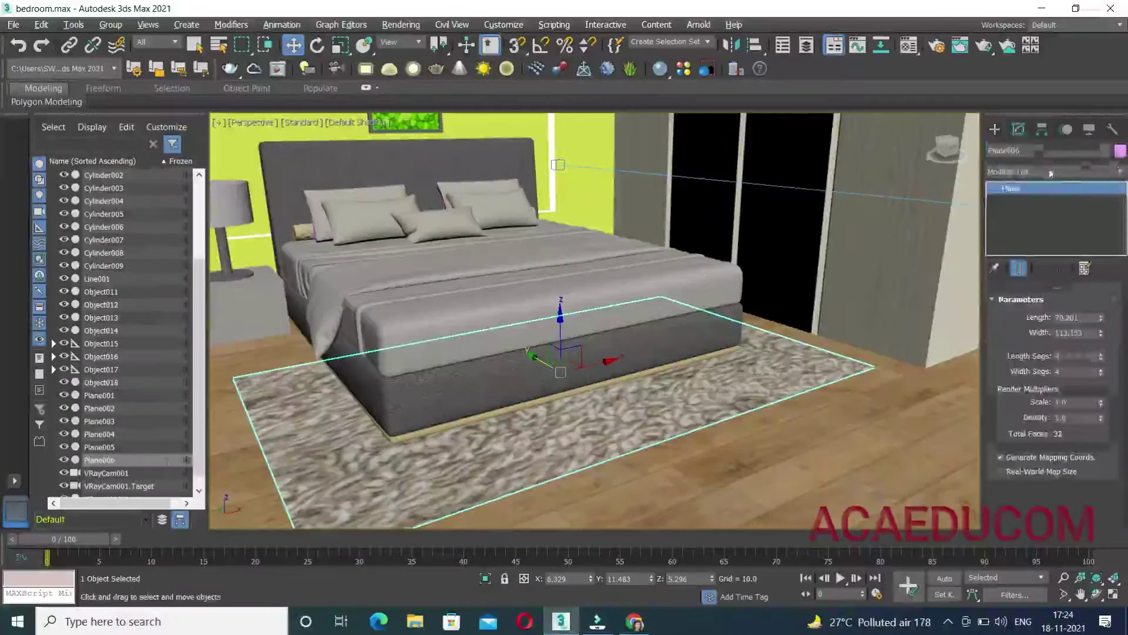
click(1072, 172)
scroll(1046, 265, down, 10)
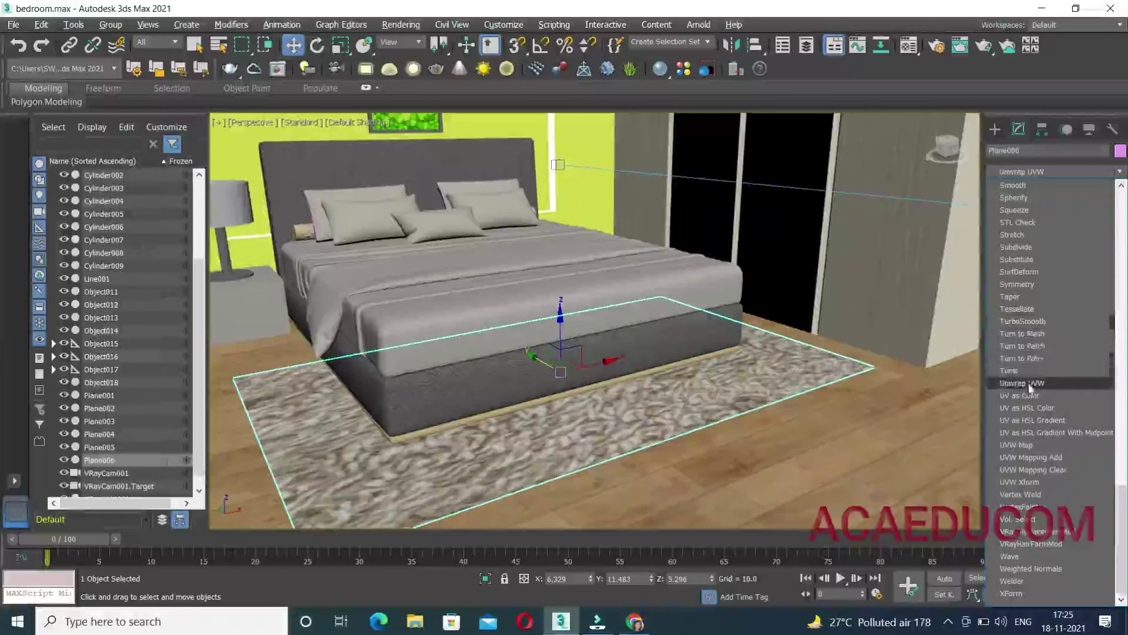
click(1029, 445)
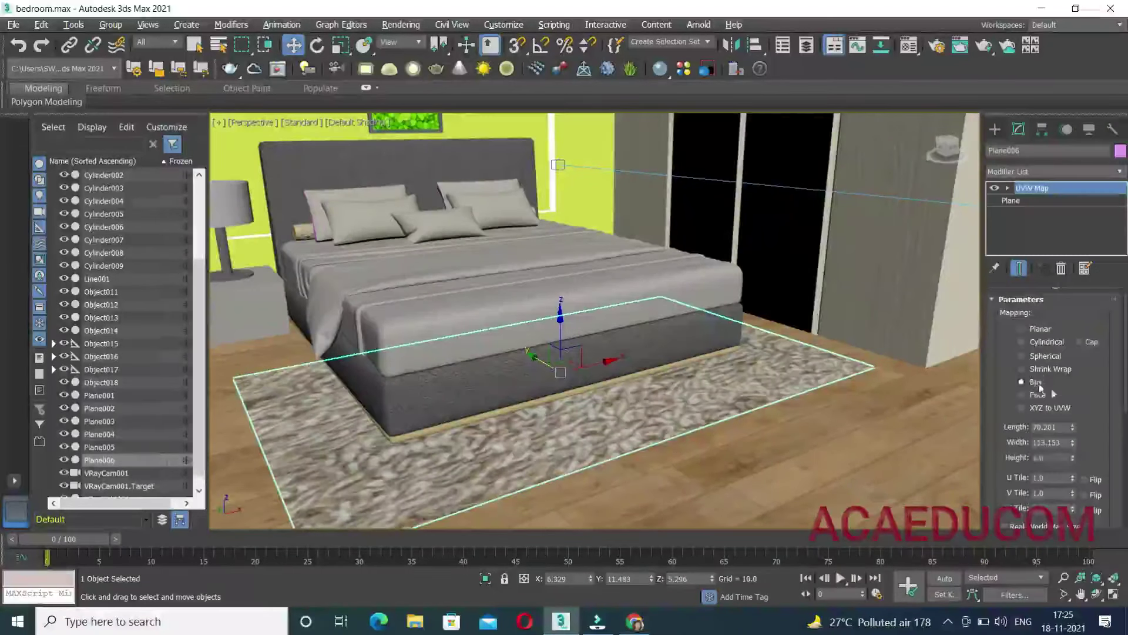
drag(1072, 427, 1072, 487)
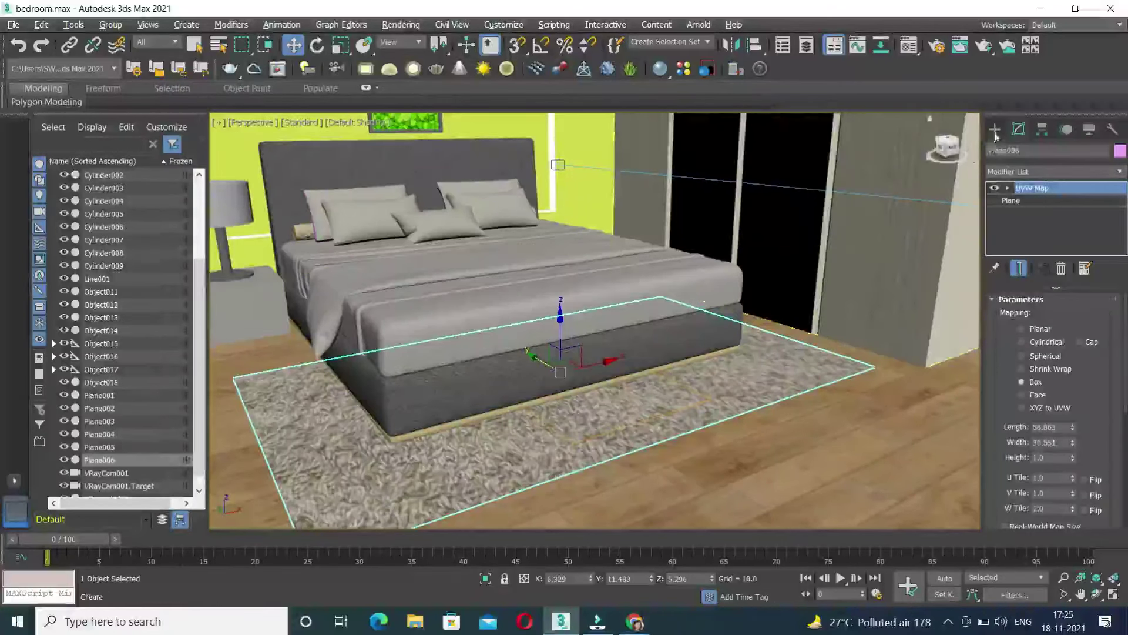
Step: Create VRayFur001 on Plane006 using the VRay category in the Create panel
click(995, 131)
click(1024, 170)
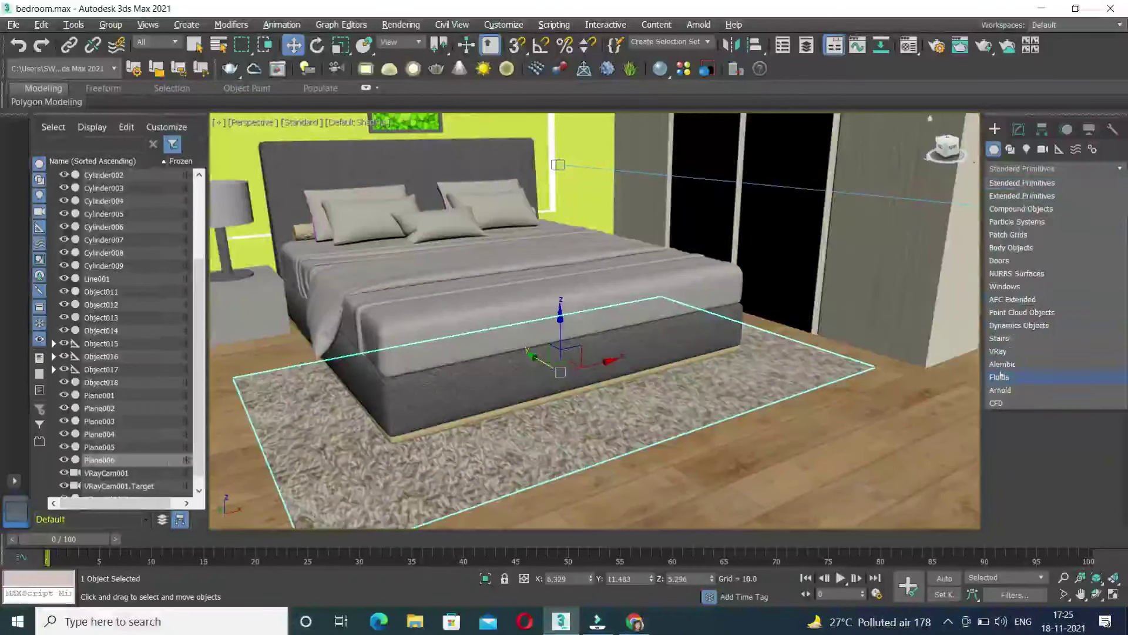
click(1000, 352)
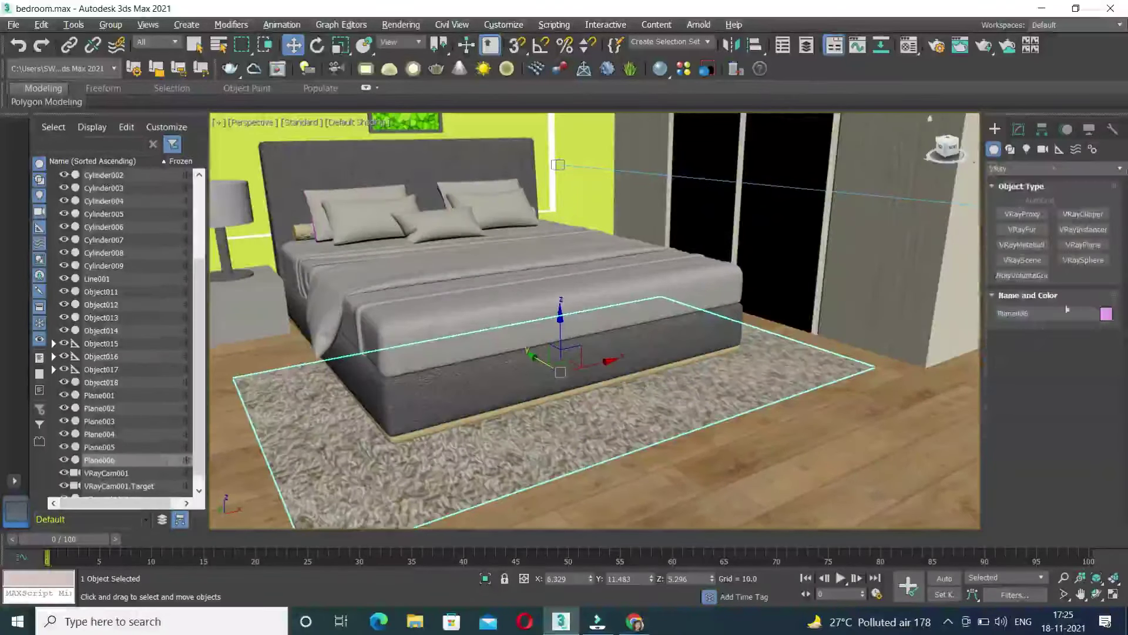
click(1013, 235)
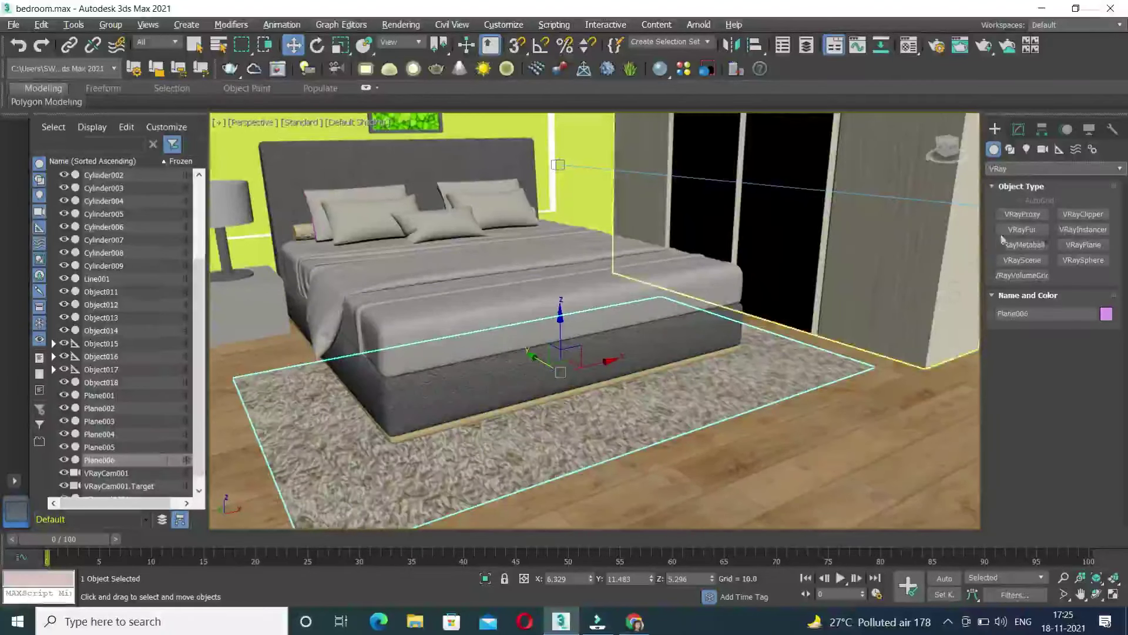
click(1009, 231)
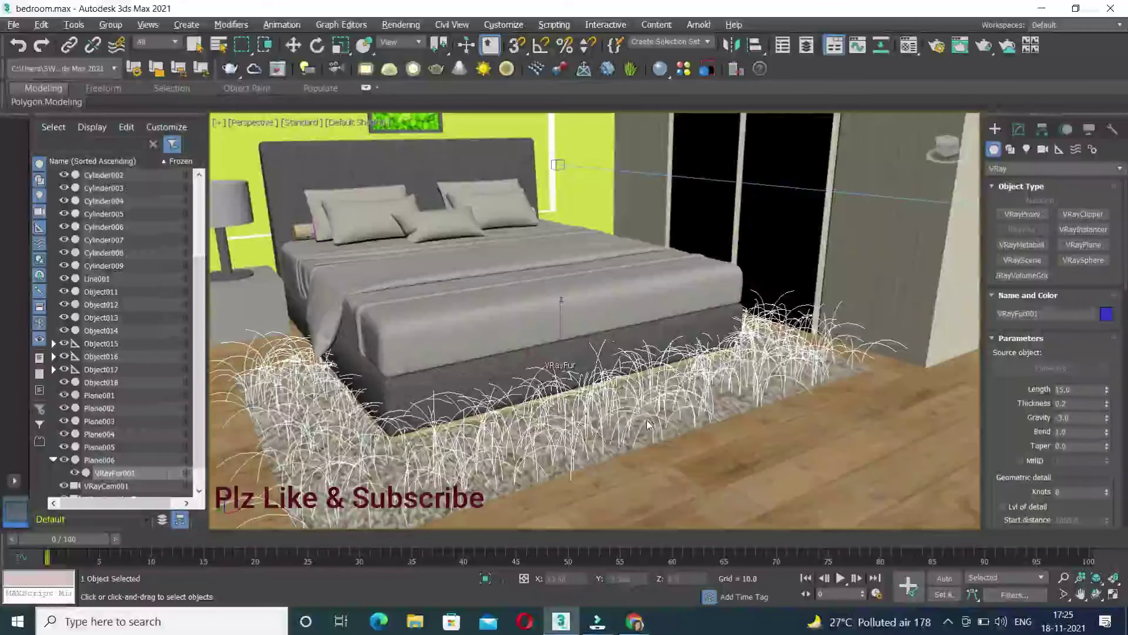
Step: Set the VRayFur thickness to 0.2 and try a fur length of 1
text(0.2)
key(Return)
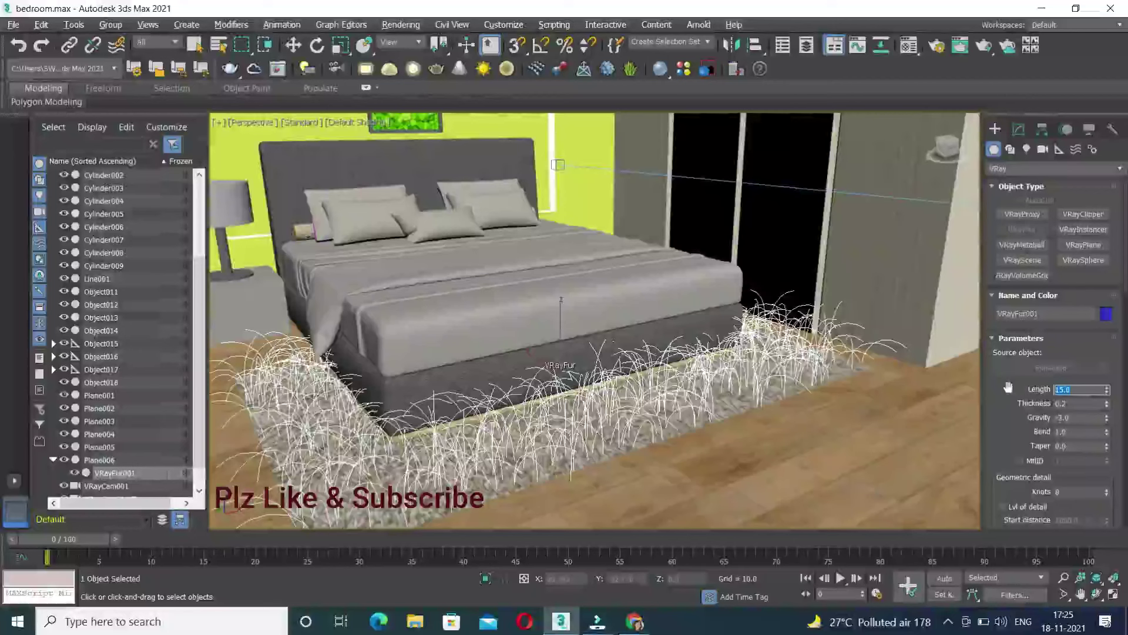
text(1)
key(Return)
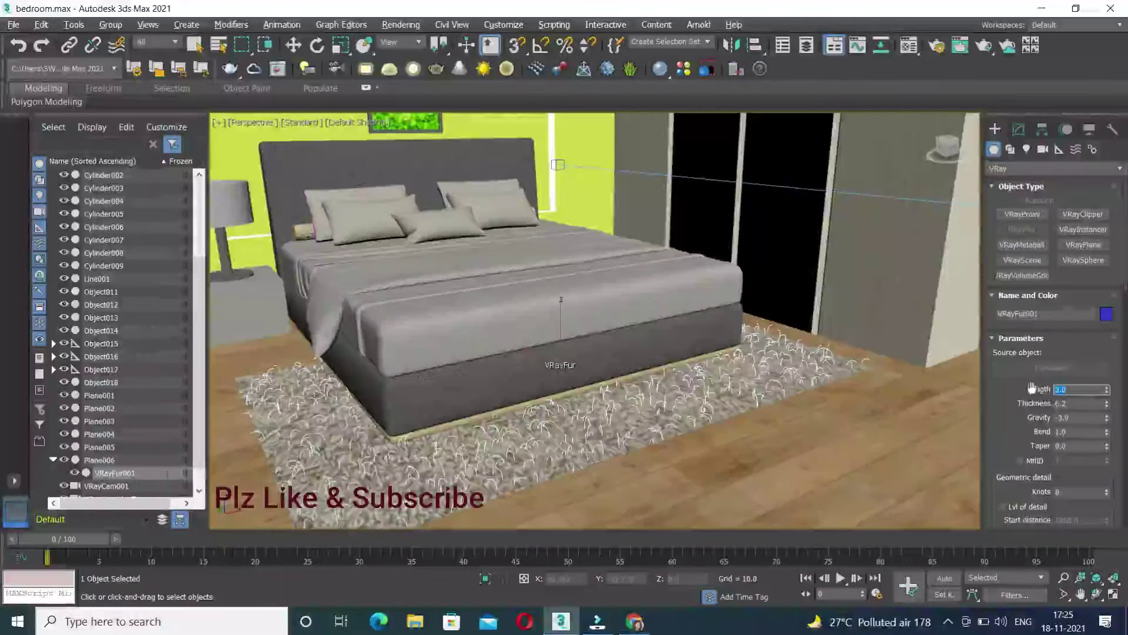
Step: Correct the VRayFur strand length to 3.0
double_click(1071, 405)
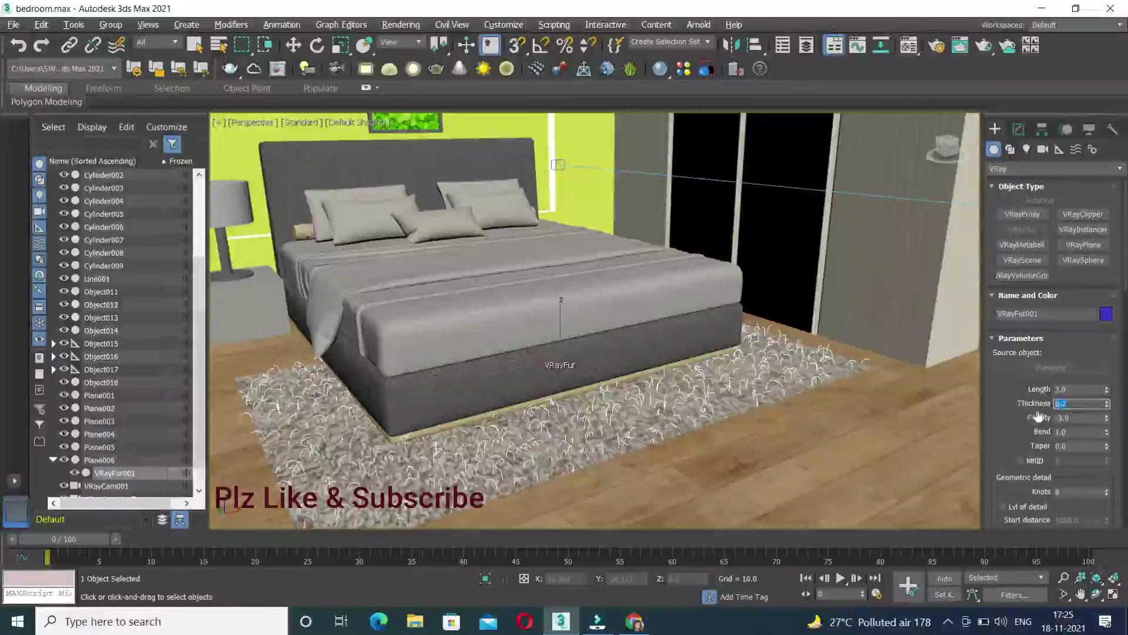
drag(1037, 416, 1019, 383)
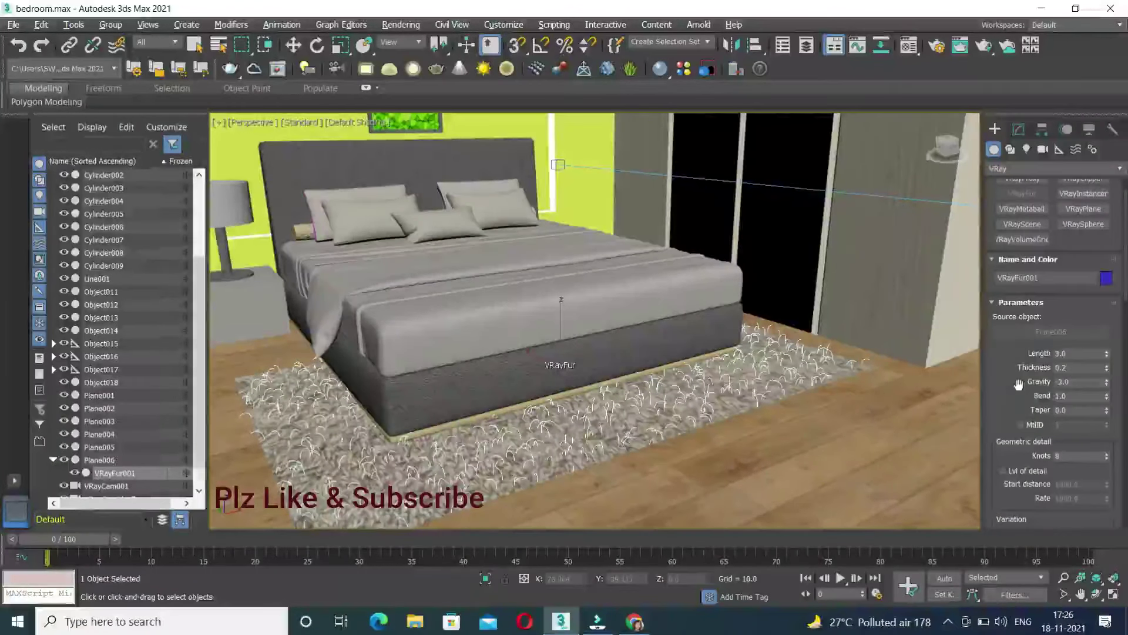
text(3)
key(Return)
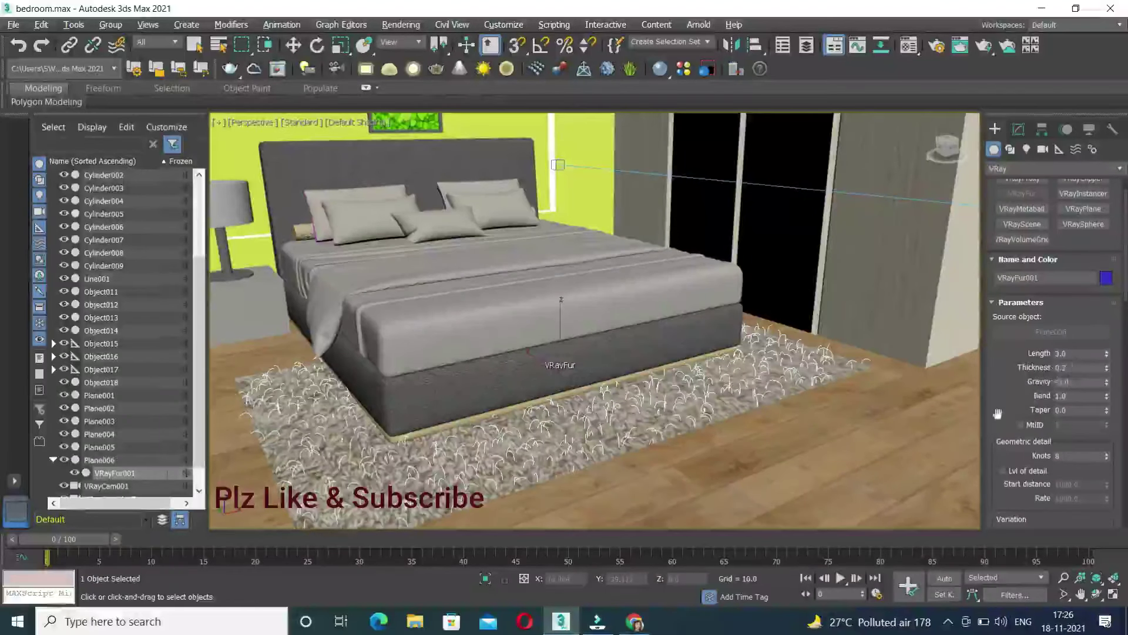
drag(997, 414, 1009, 297)
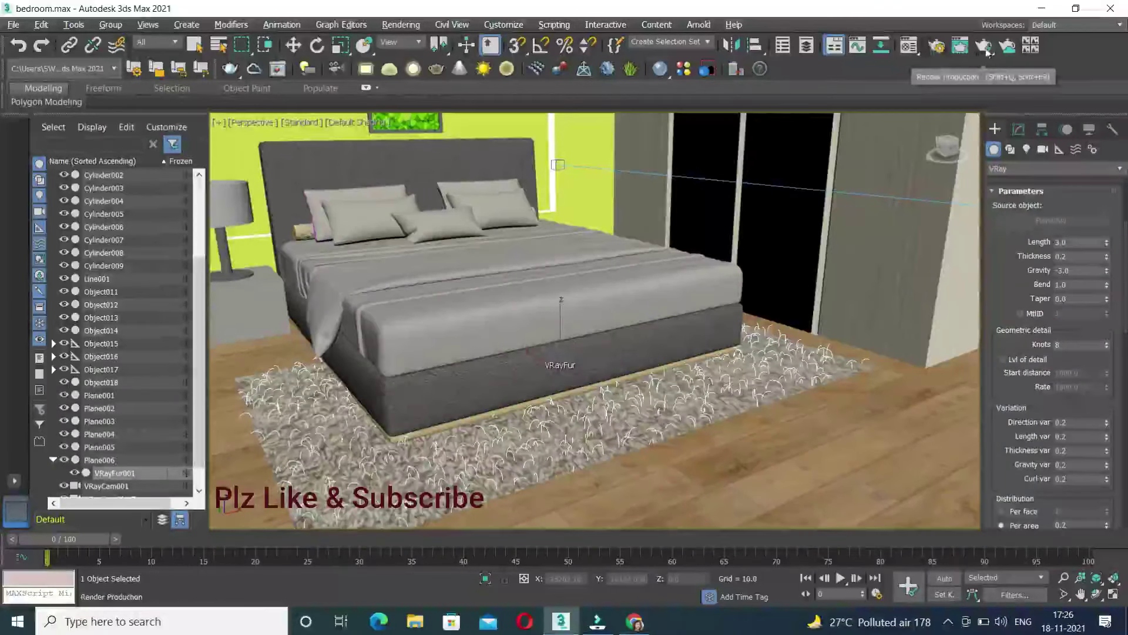
Step: Render the bedroom camera view in V-Ray, then minimize the finished Frame Buffer
click(988, 52)
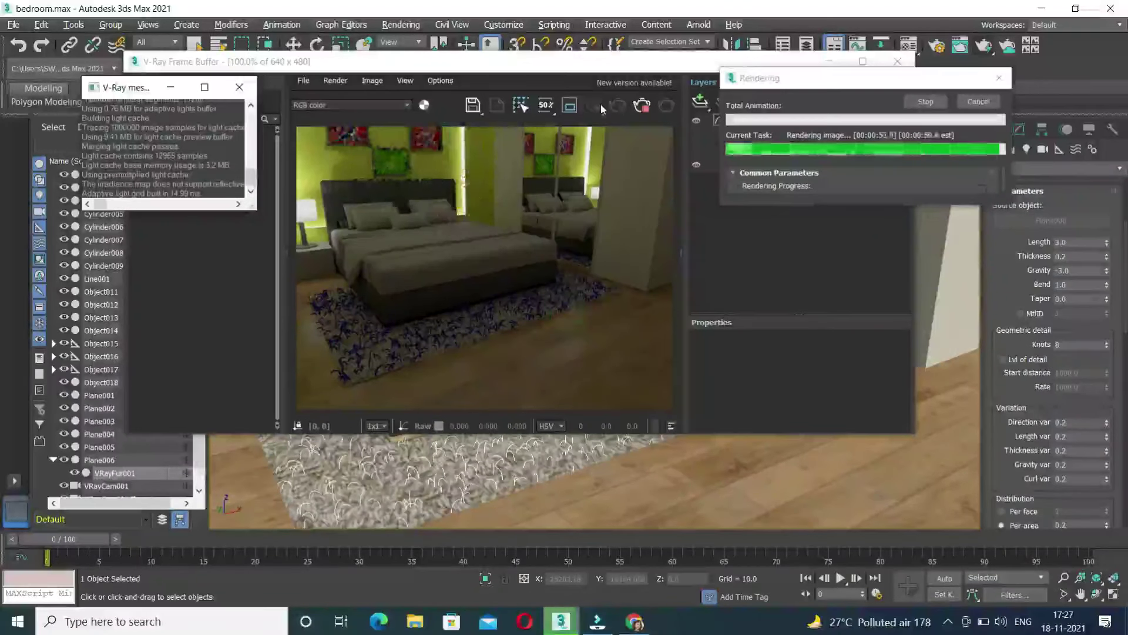
click(828, 61)
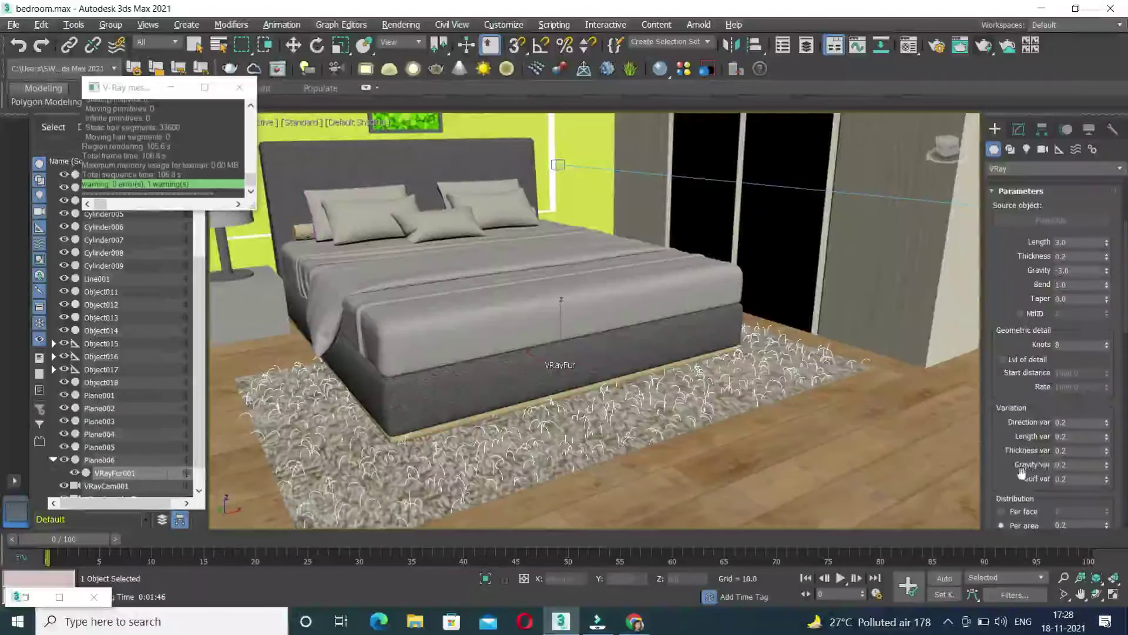
Step: Raise VRayFur001's per-area distribution to 5.0
scroll(1021, 471, down, 3)
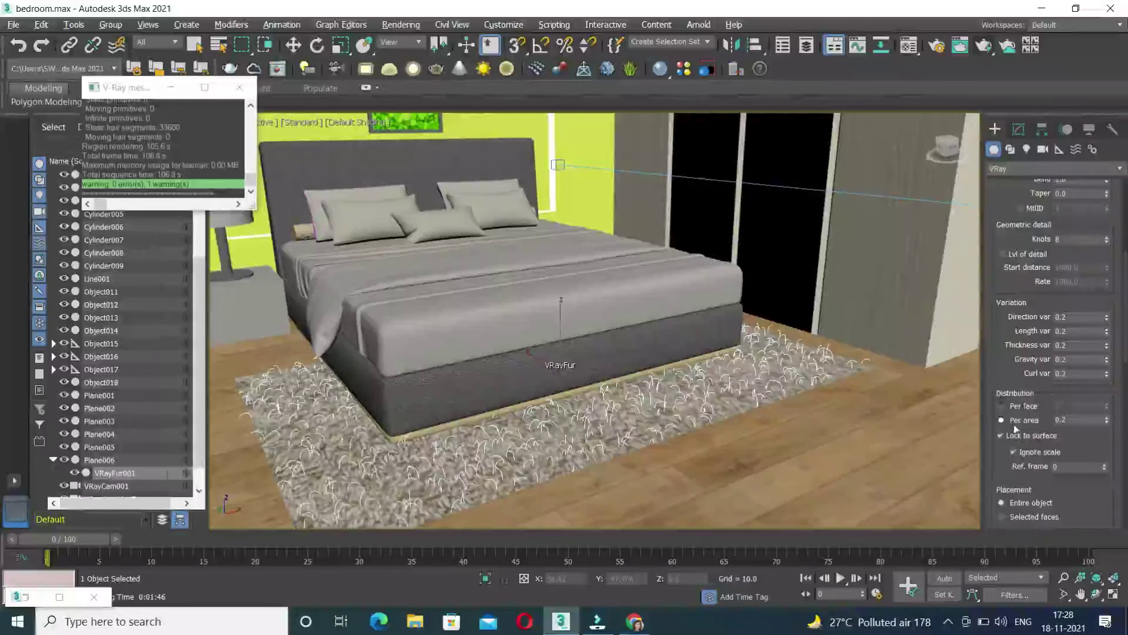
double_click(1070, 419)
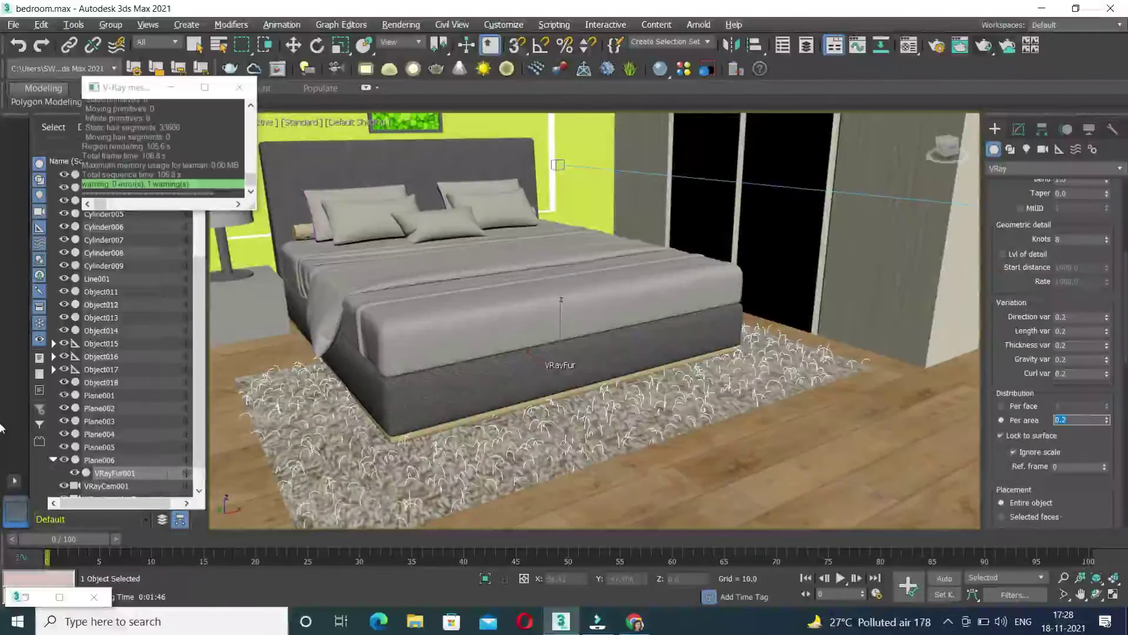
text(5)
key(Return)
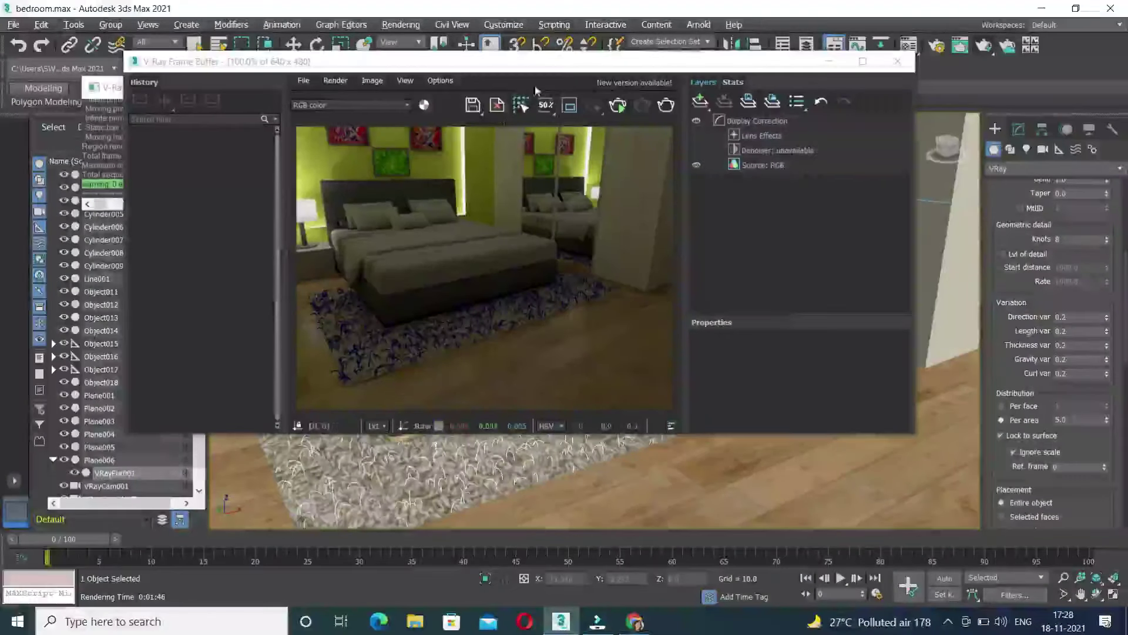
Step: Region-render a small patch over the rug's front, then minimize the Frame Buffer
click(569, 106)
drag(354, 334, 413, 363)
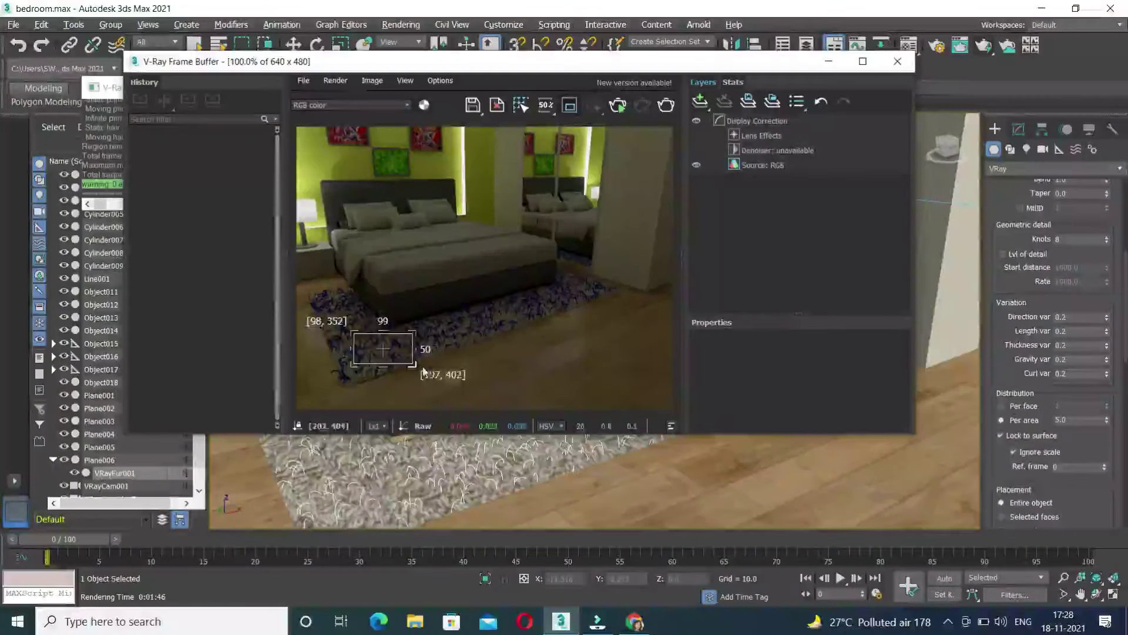
click(666, 106)
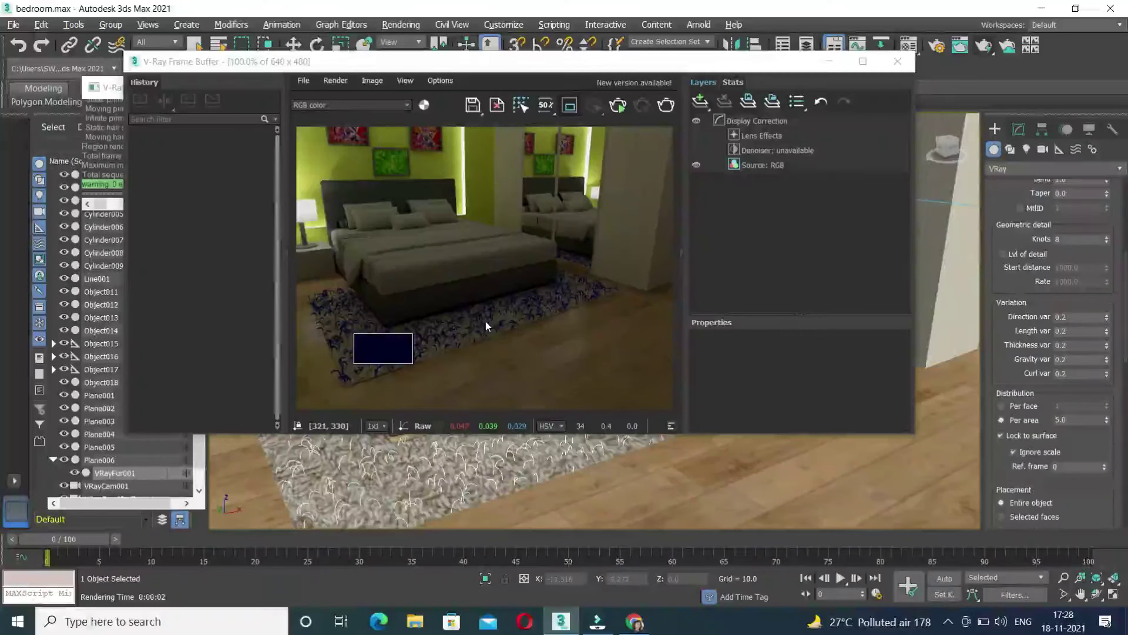
click(828, 61)
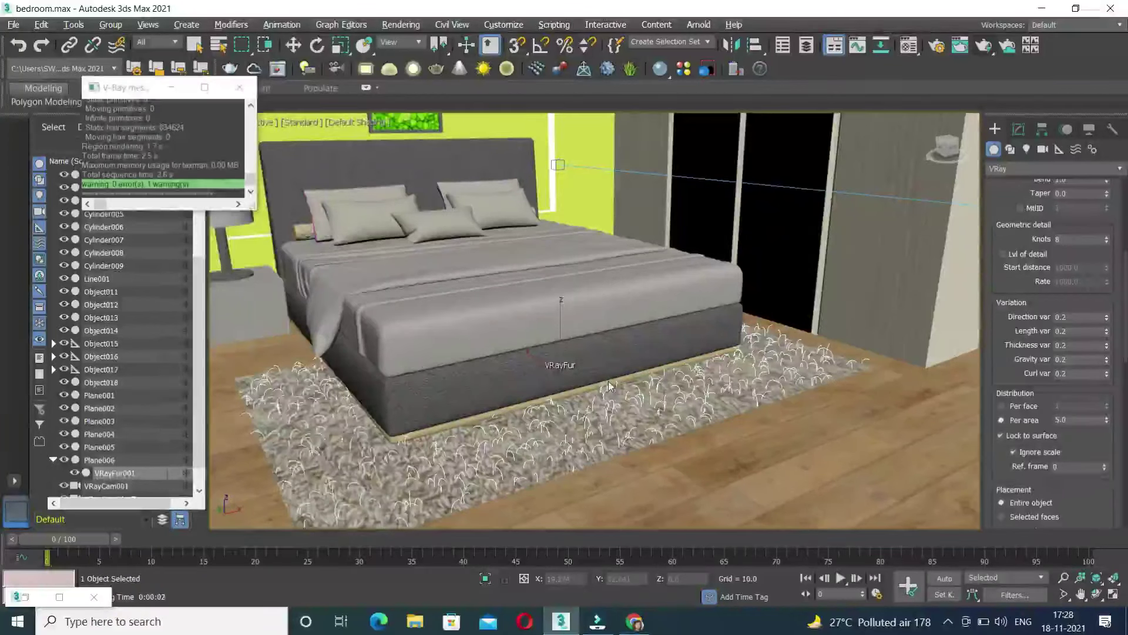
Step: Assign the carpet material to VRayFur001 through the Material Editor
key(m)
click(157, 161)
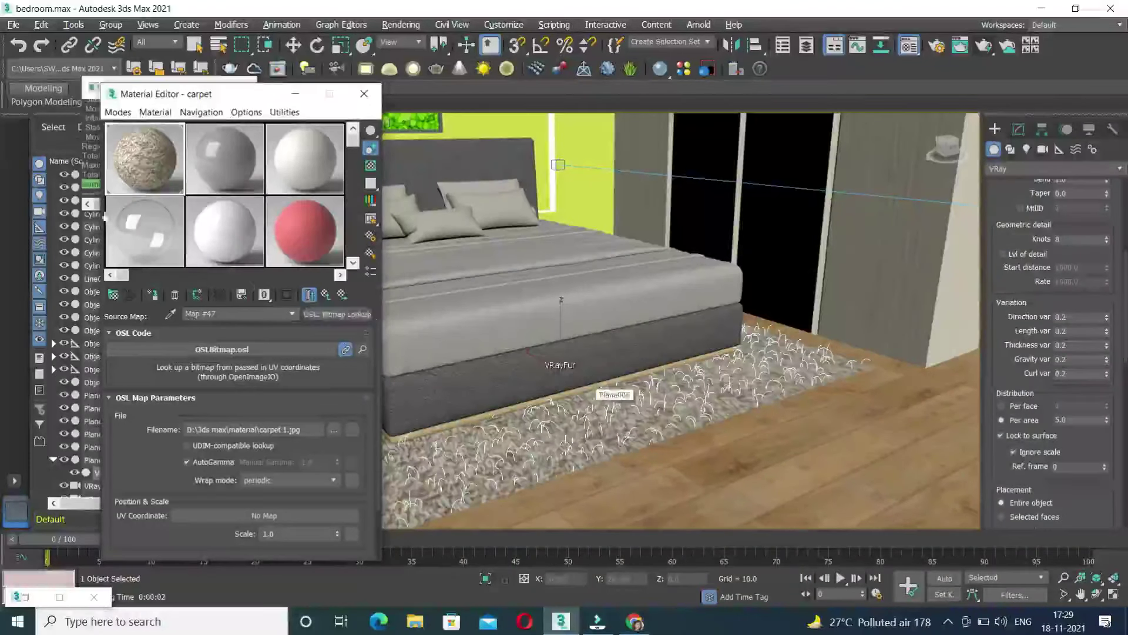
click(153, 295)
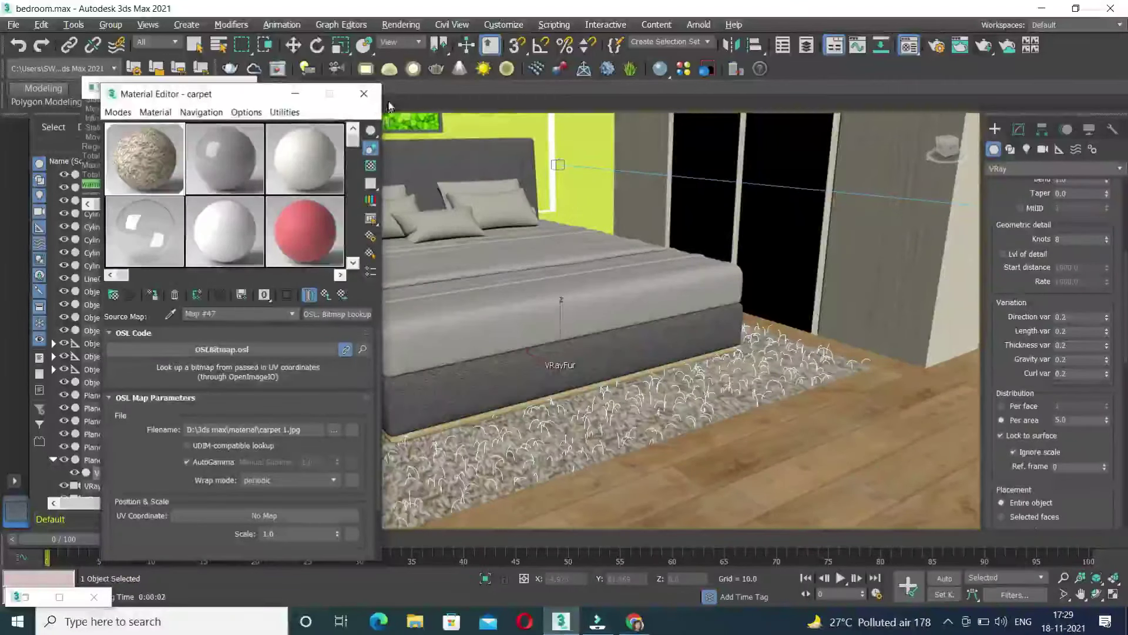
click(364, 94)
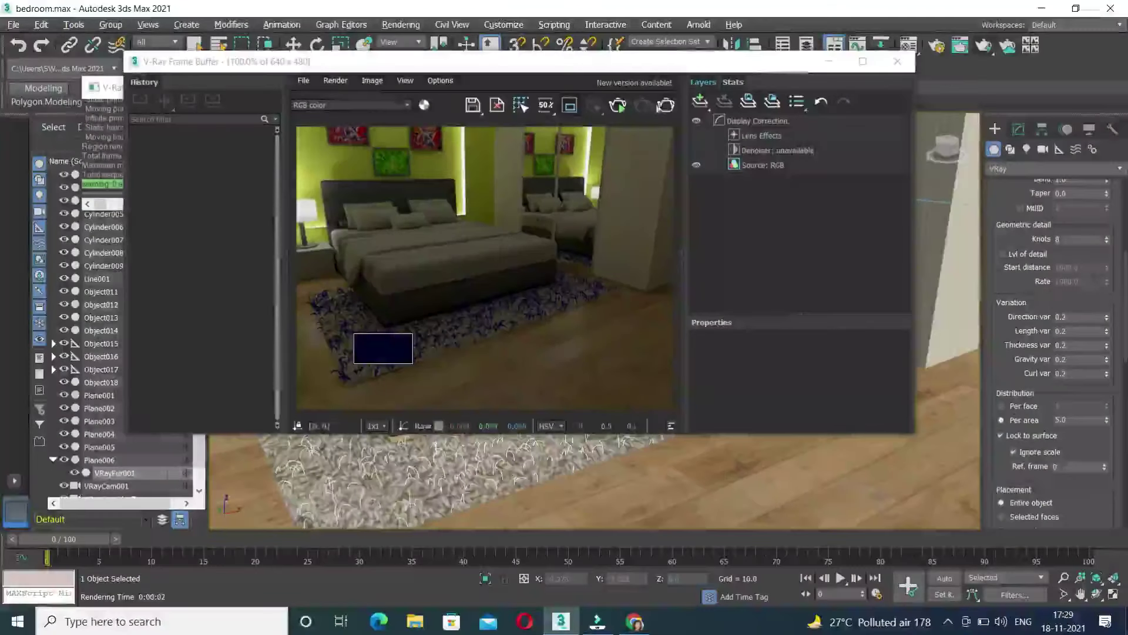
Step: Start a fresh V-Ray render of the whole bedroom from the Frame Buffer
click(666, 105)
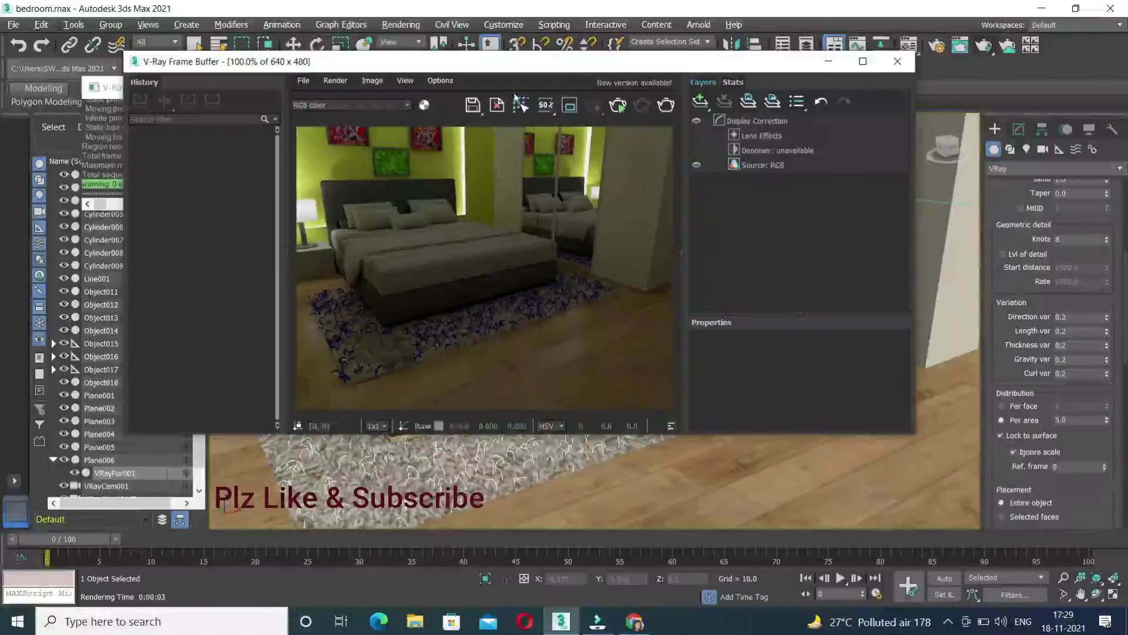
click(668, 104)
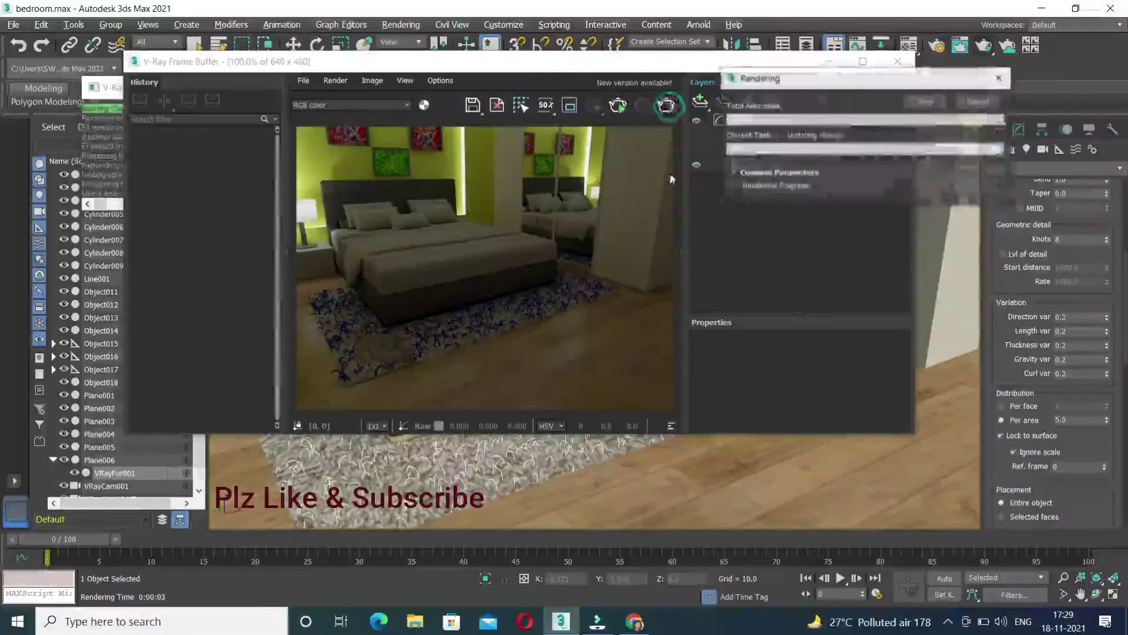